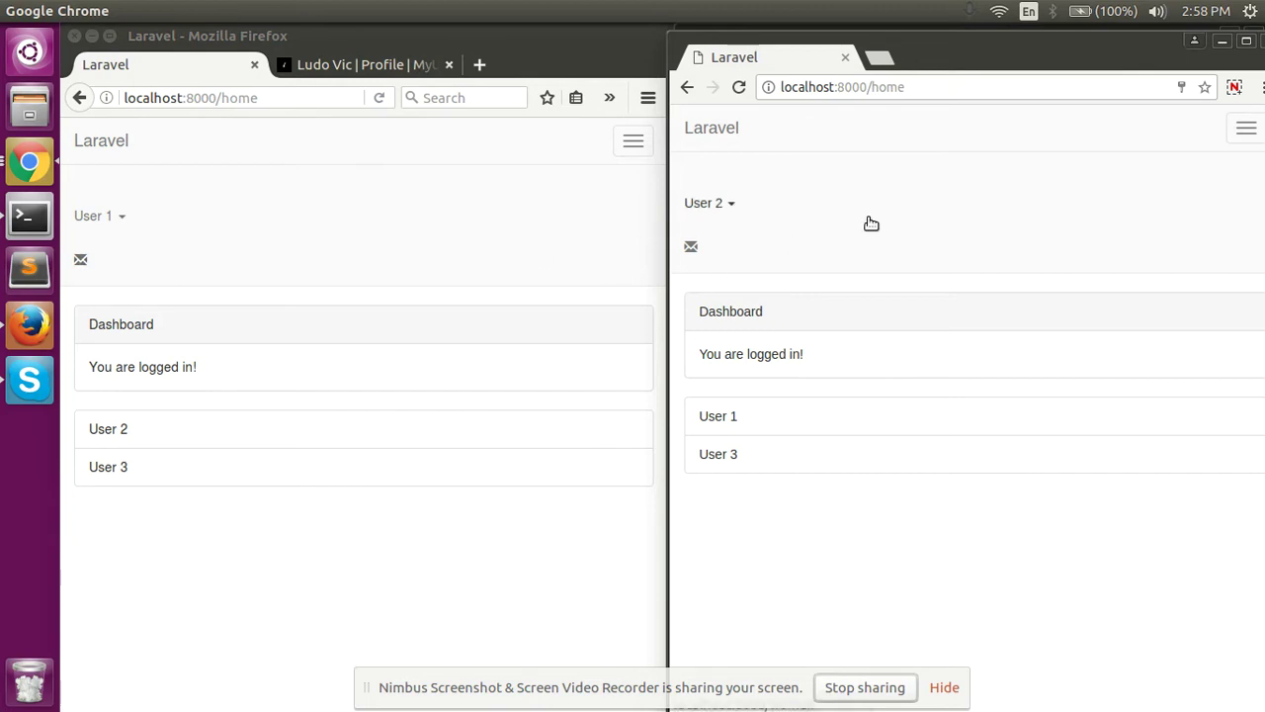
- As User 1 in Firefox, open the chat with User 2 and send the message "hi....."
{"action": "left_click", "coordinate": [128, 433]}
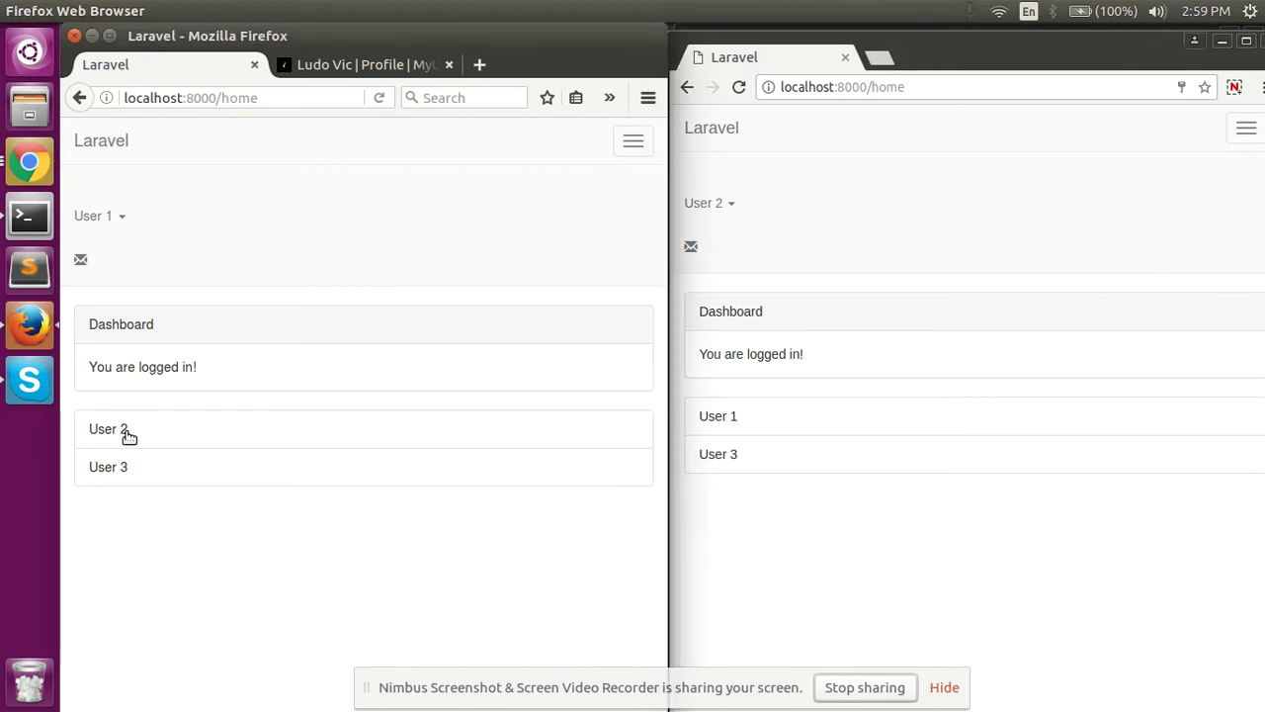
{"action": "left_click", "coordinate": [523, 655]}
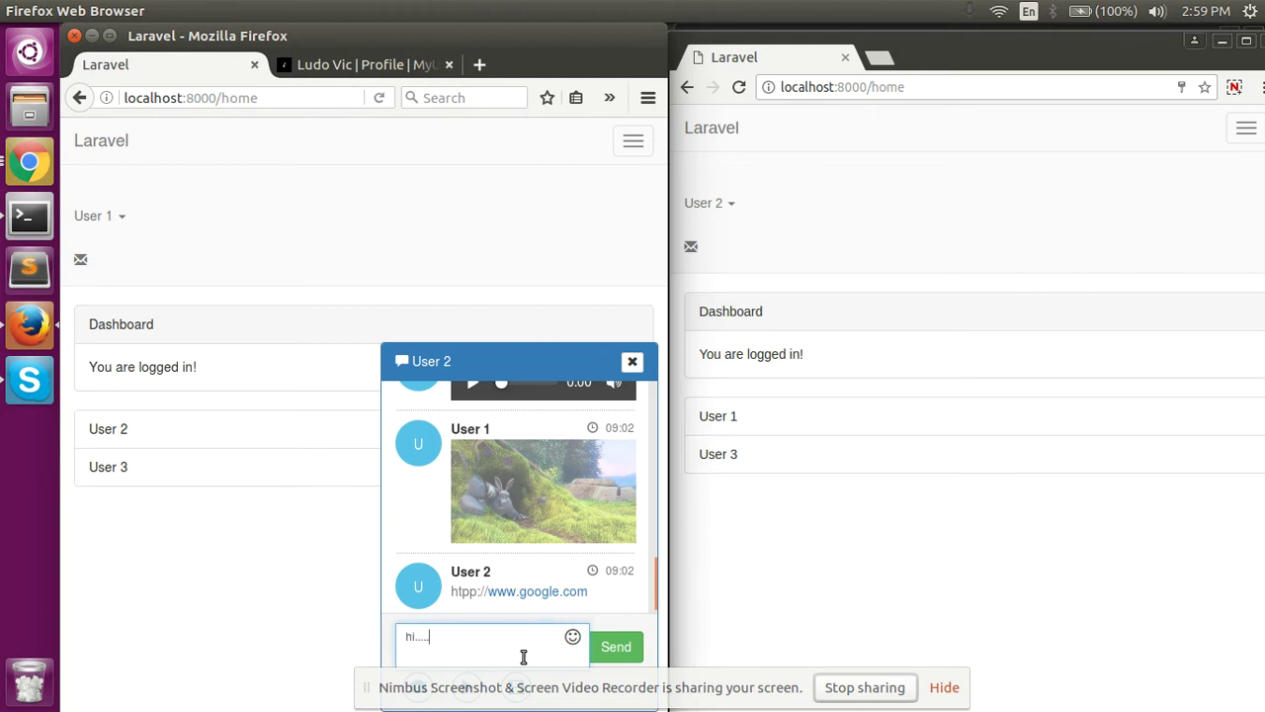
{"action": "left_click", "coordinate": [616, 652]}
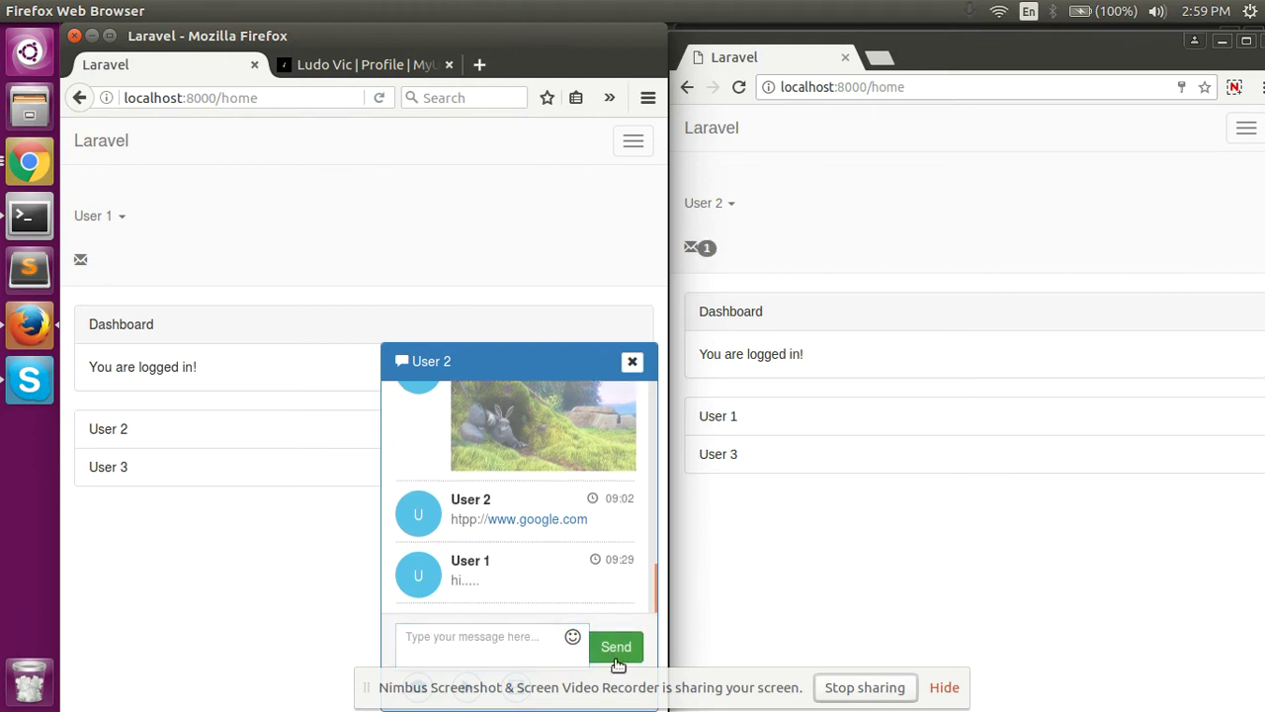
- Switch to User 2's session in Chrome, open User 1's chat from the new-message notification, and hide the screen-sharing bar
{"action": "left_click", "coordinate": [708, 251]}
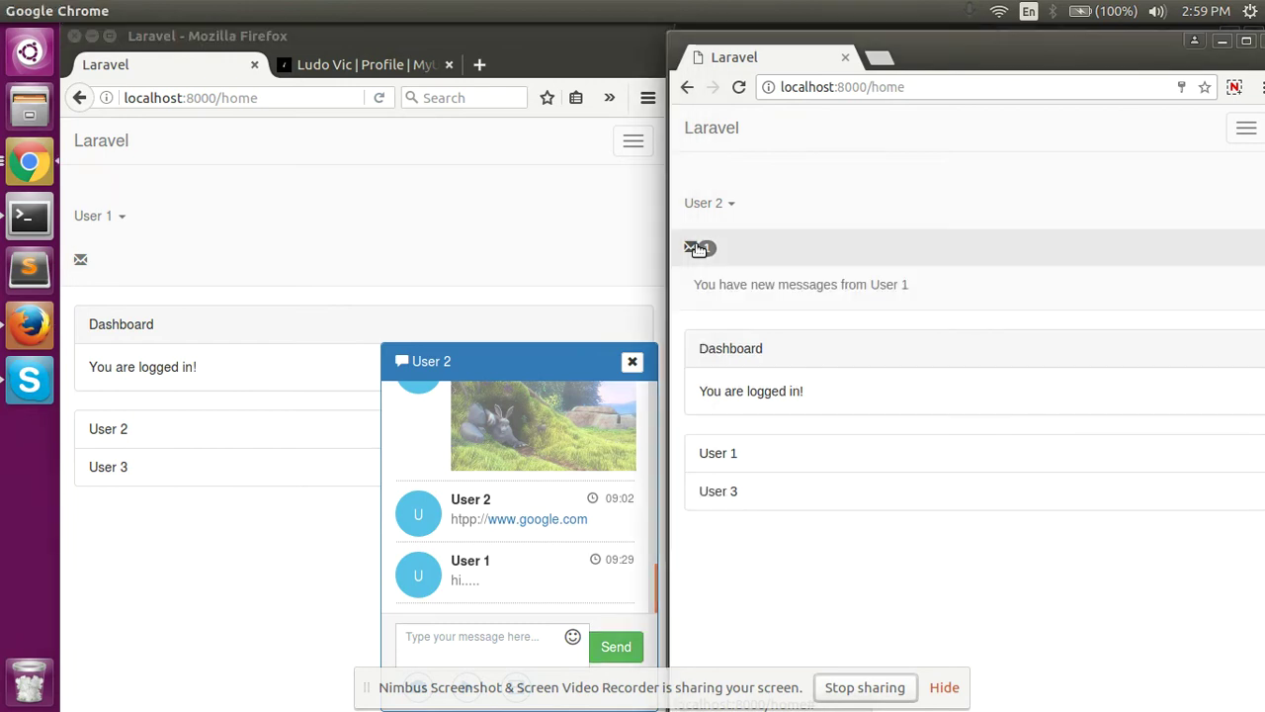
{"action": "left_click", "coordinate": [769, 289]}
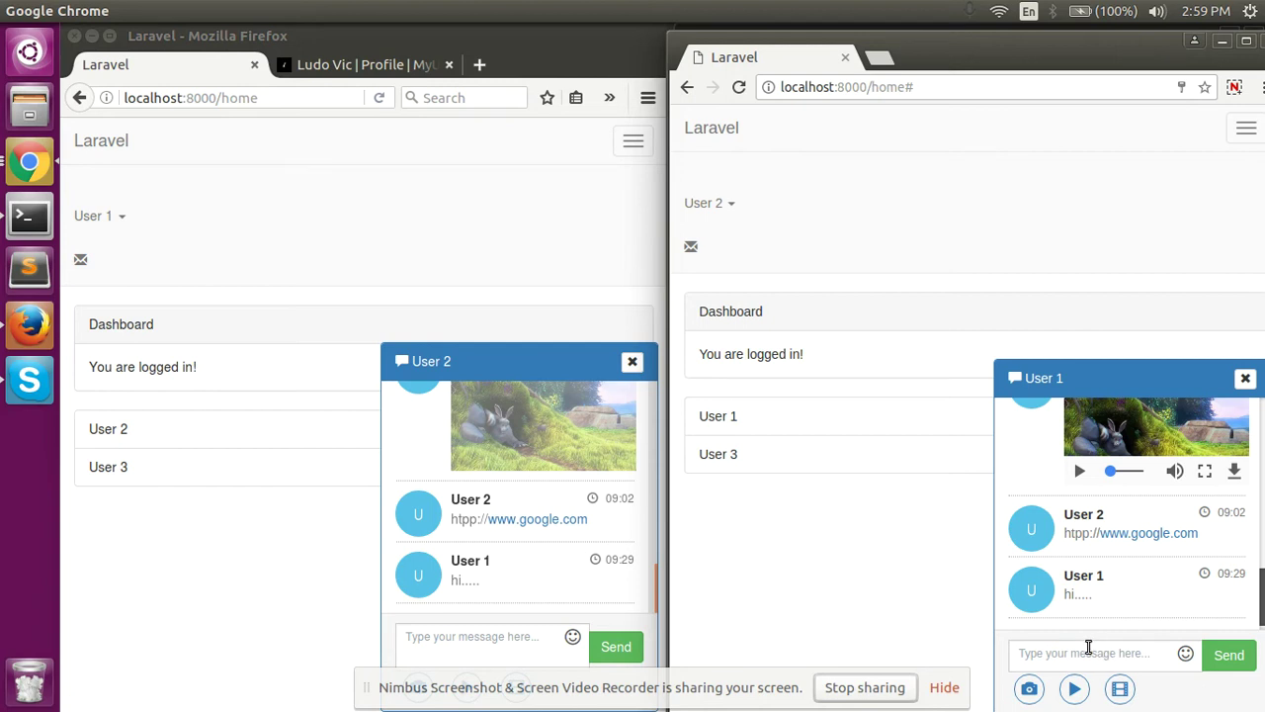
{"action": "left_click", "coordinate": [946, 688]}
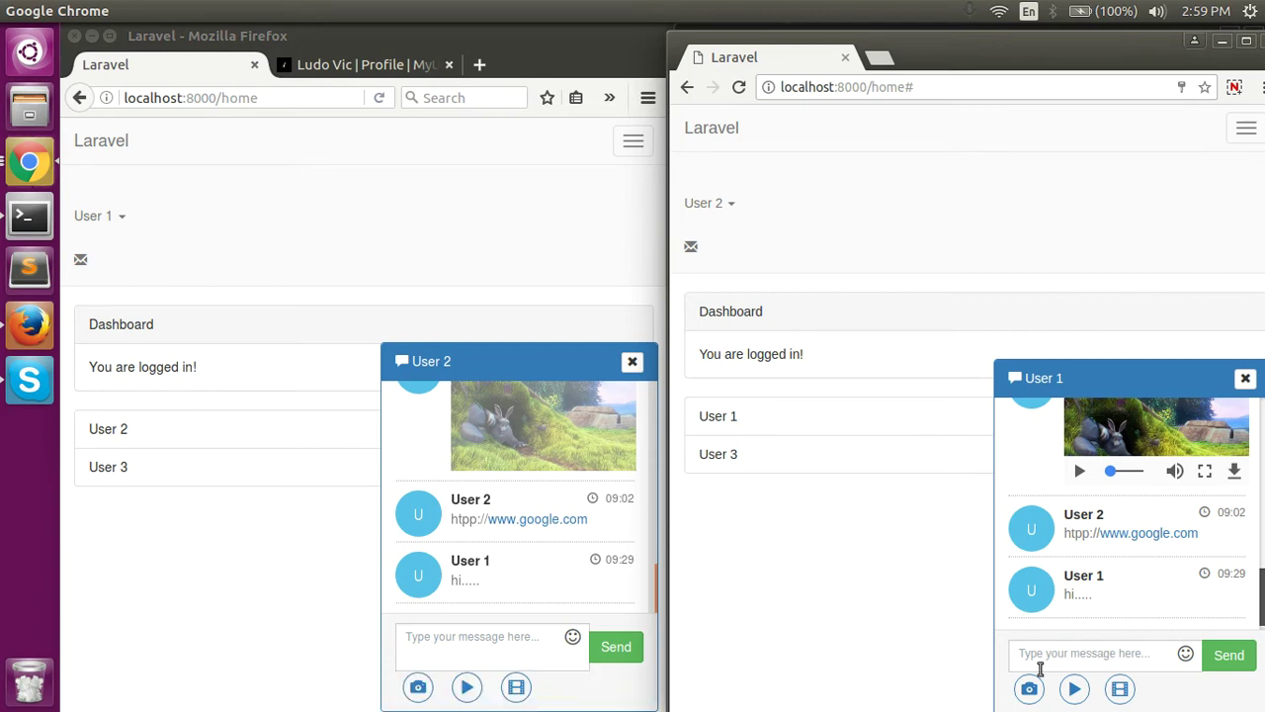
- Reply to User 1 from User 2's chat with "hey...." and "how are you?" on separate lines
{"action": "left_click", "coordinate": [1078, 661]}
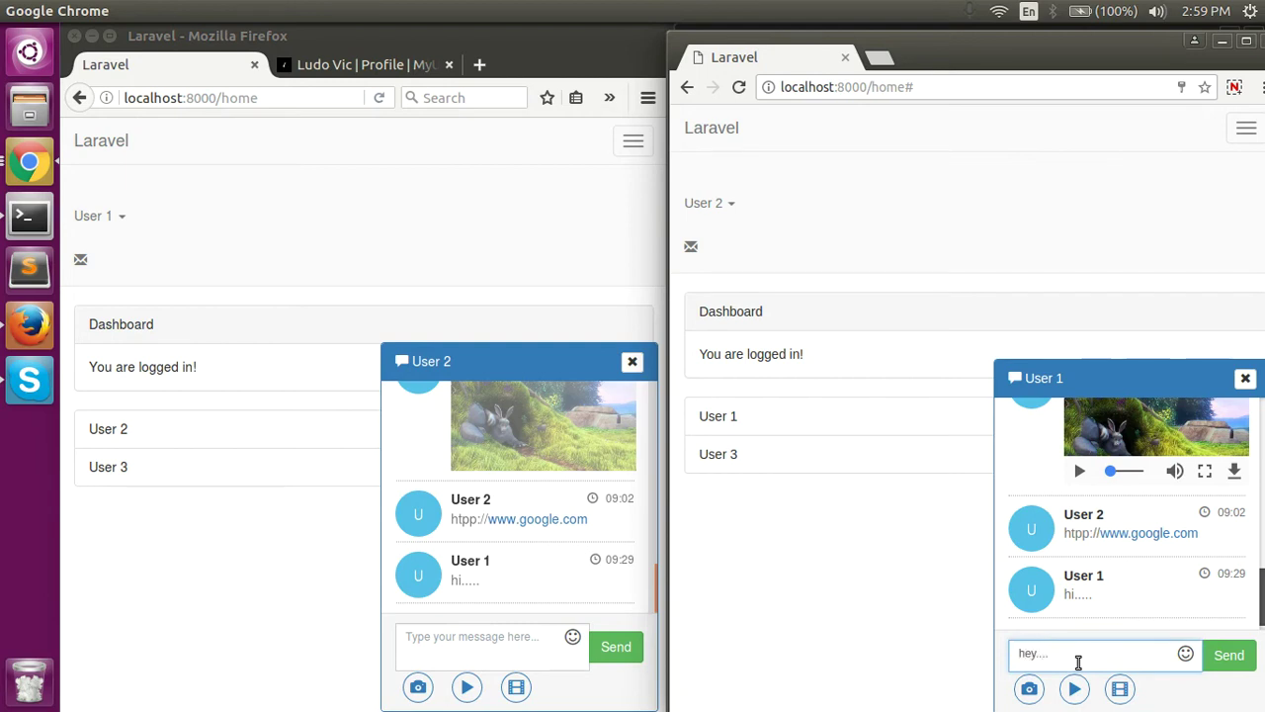
{"action": "type", "text": "hey...."}
{"action": "key", "text": "Return"}
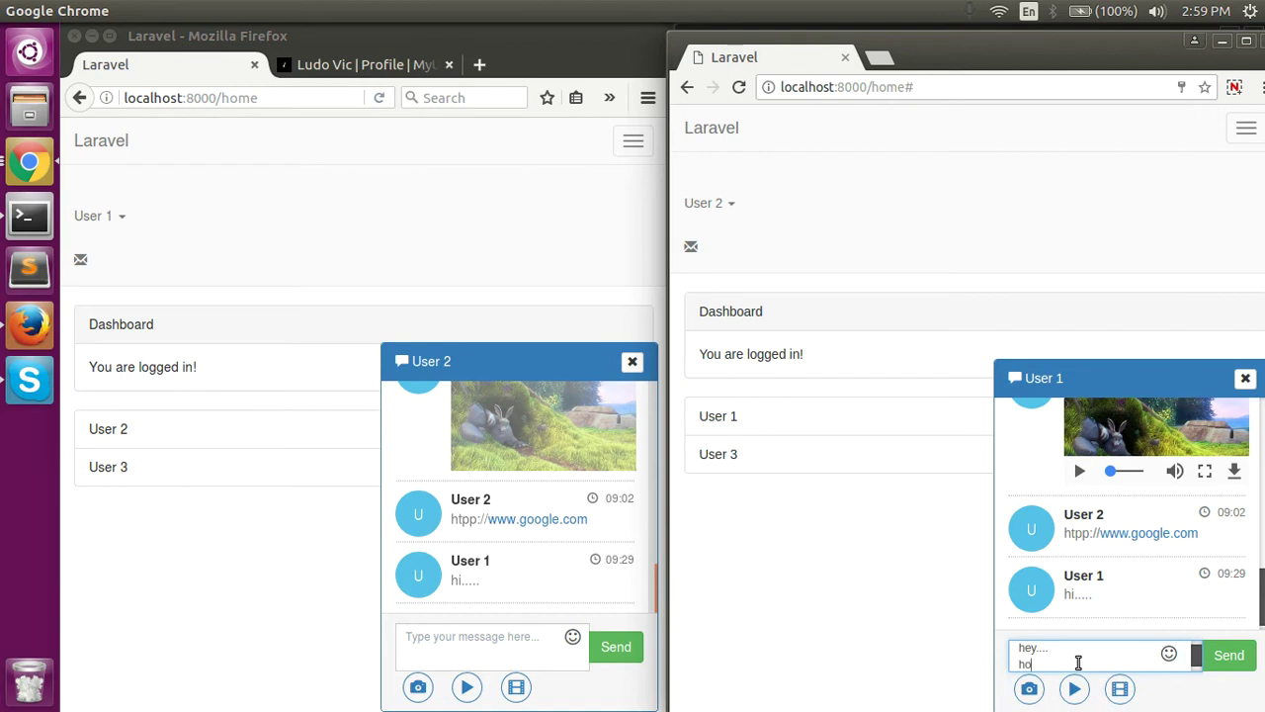
{"action": "type", "text": "how are you?"}
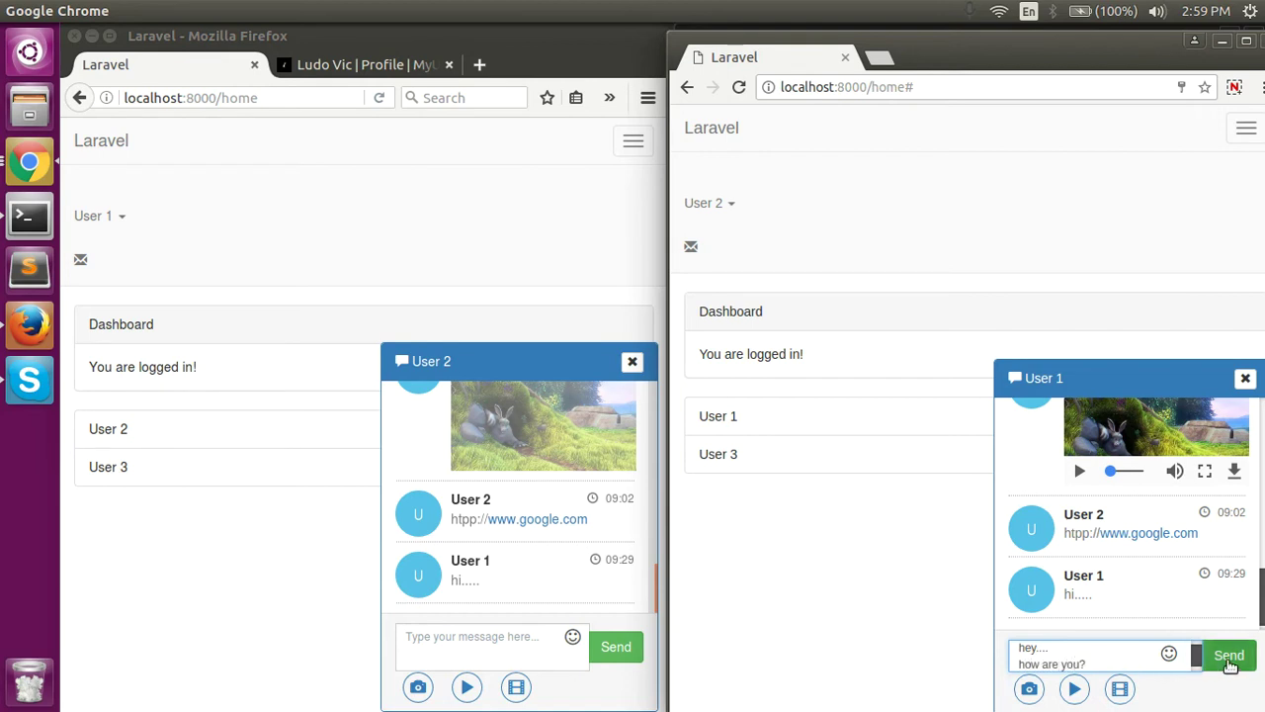
{"action": "left_click", "coordinate": [1229, 657]}
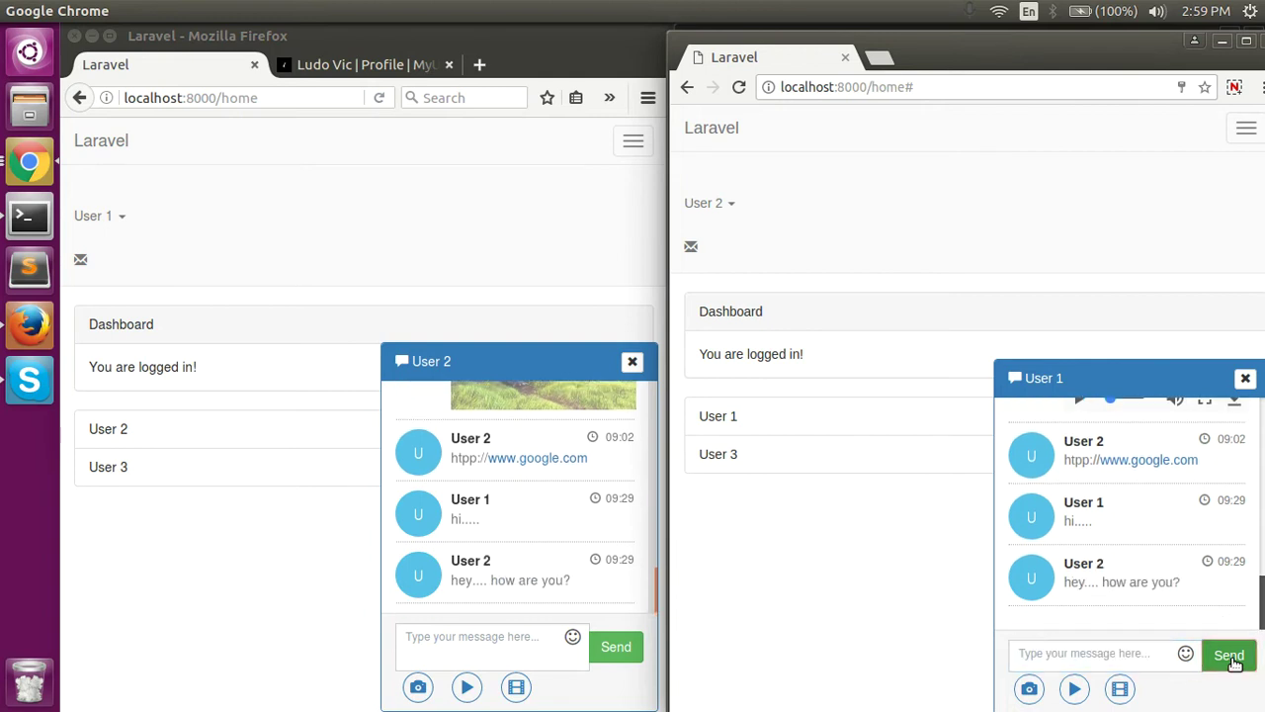
- From User 1's chat in Firefox, send User 2 a message with smiling-face and thumbs-up emojis
{"action": "left_click", "coordinate": [522, 641]}
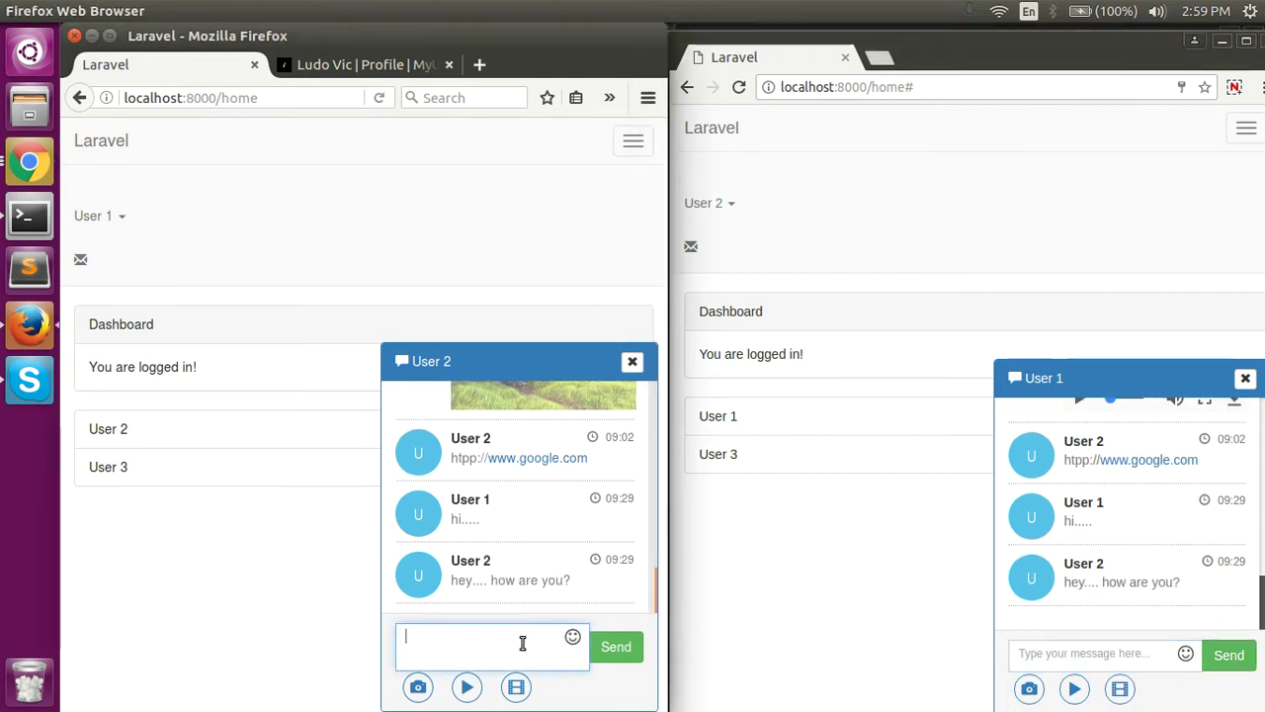
{"action": "left_click", "coordinate": [574, 638]}
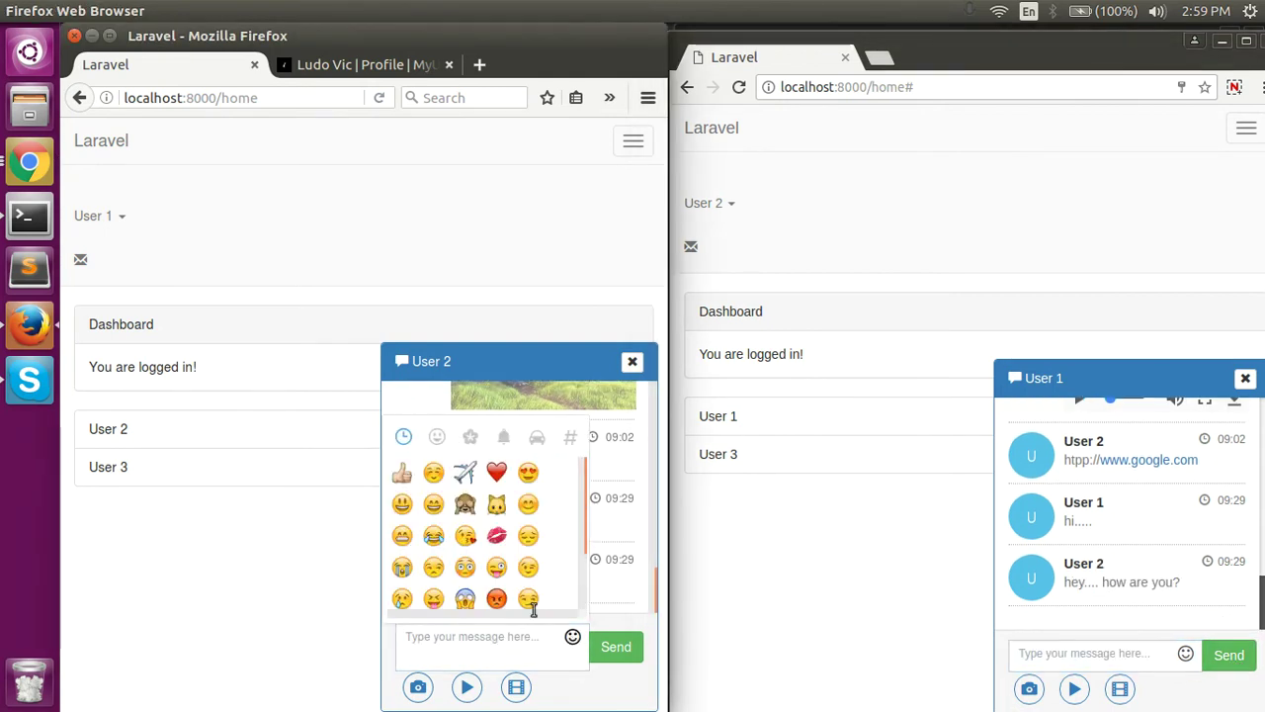
{"action": "left_click", "coordinate": [402, 473]}
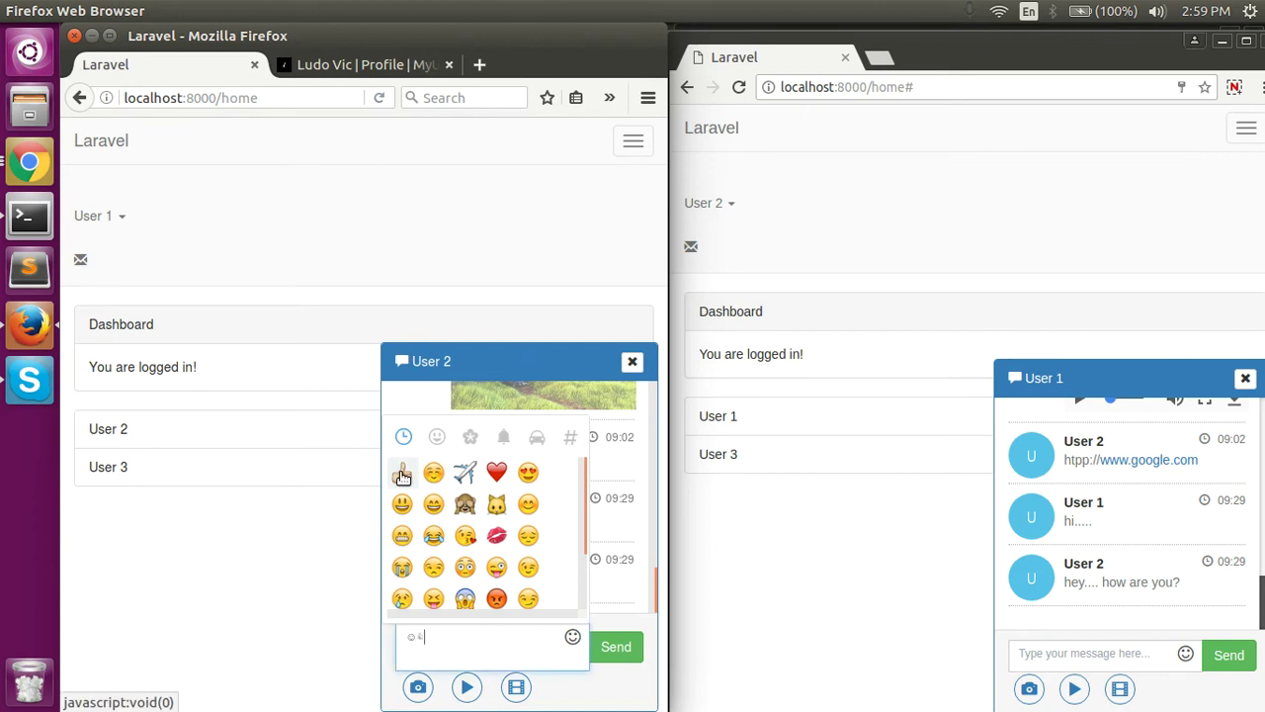
{"action": "left_click", "coordinate": [615, 647]}
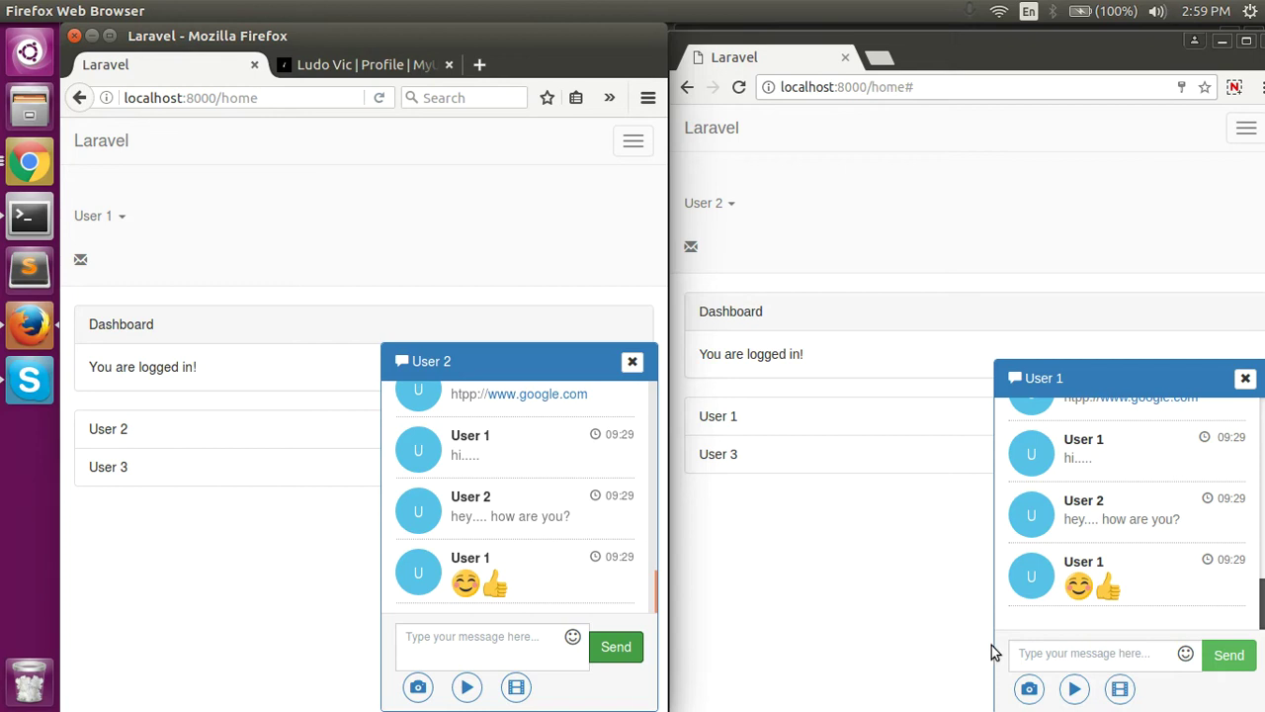
{"action": "left_click", "coordinate": [1048, 647]}
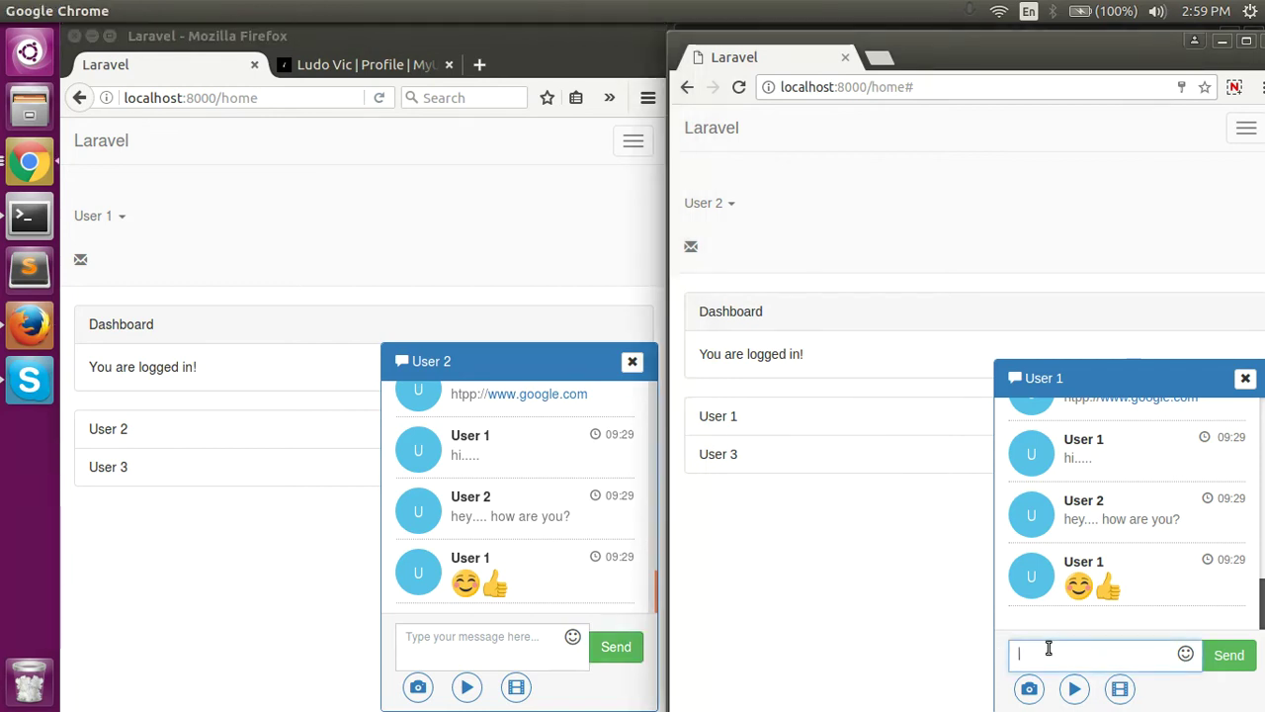
- Copy the web address of the open MyUniverCity profile page and send it to User 2 as a chat message from User 1
{"action": "left_click", "coordinate": [398, 66]}
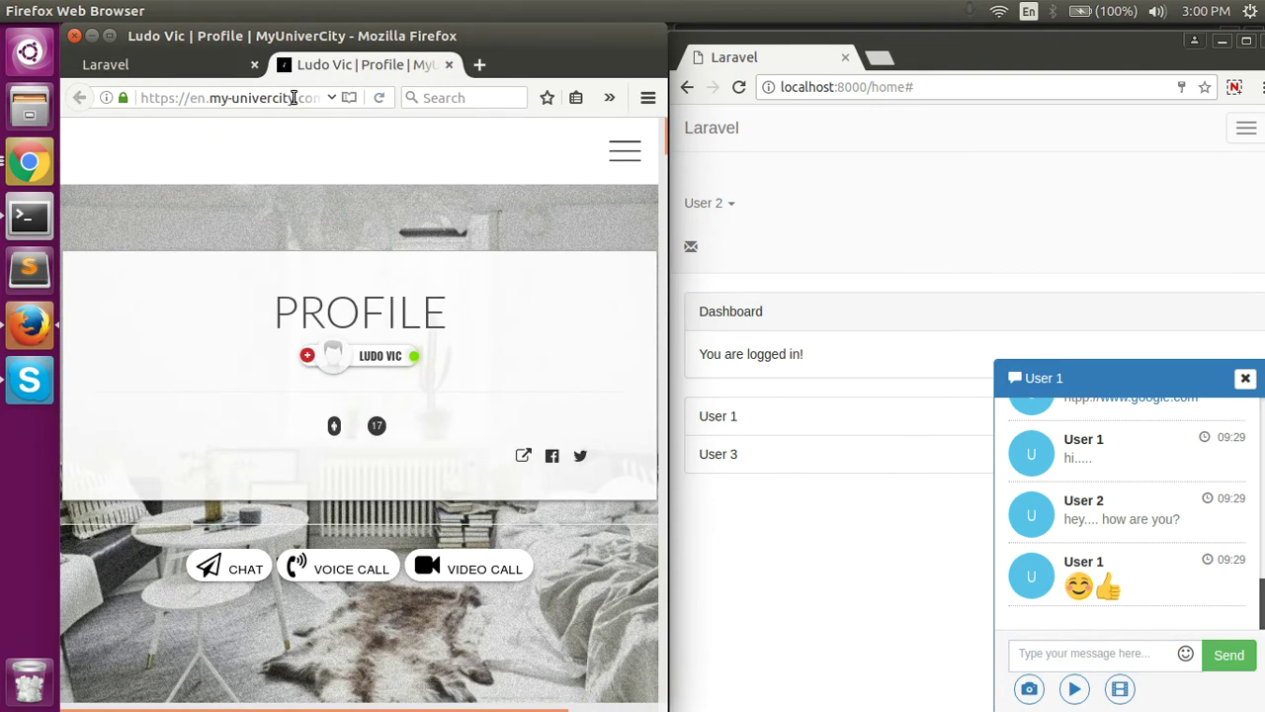
{"action": "left_click", "coordinate": [294, 98]}
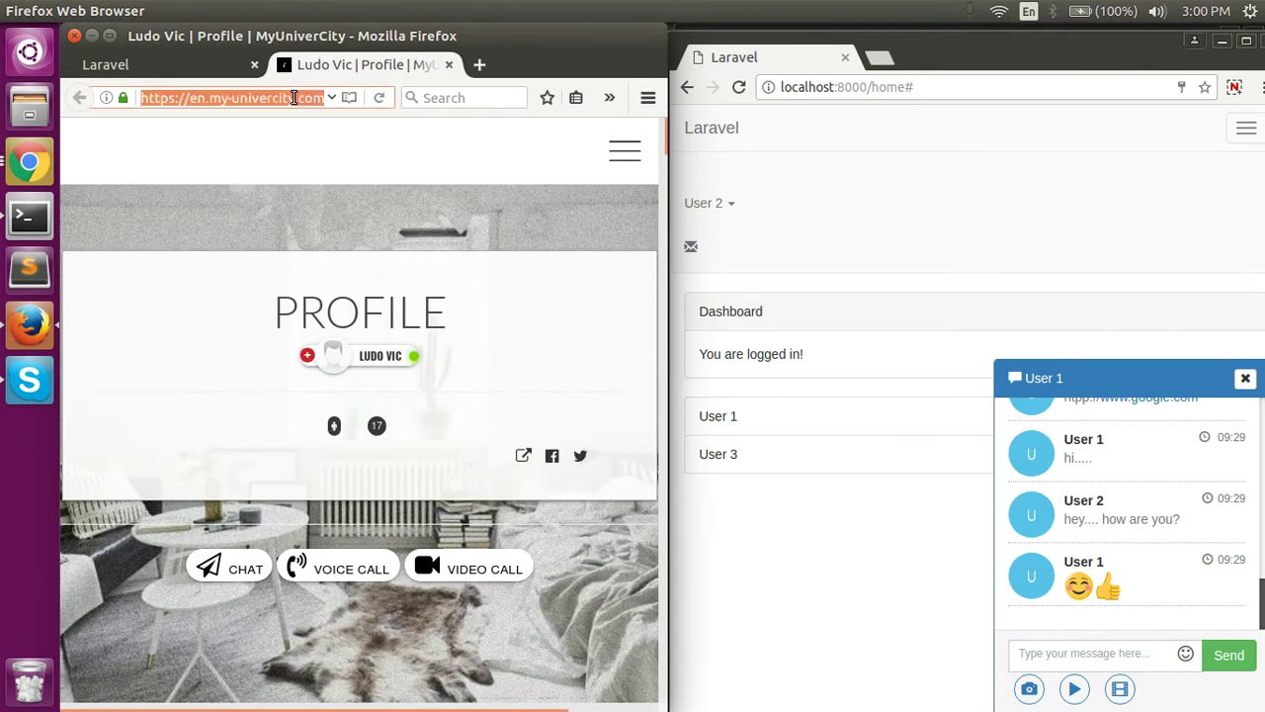
{"action": "left_click", "coordinate": [202, 65]}
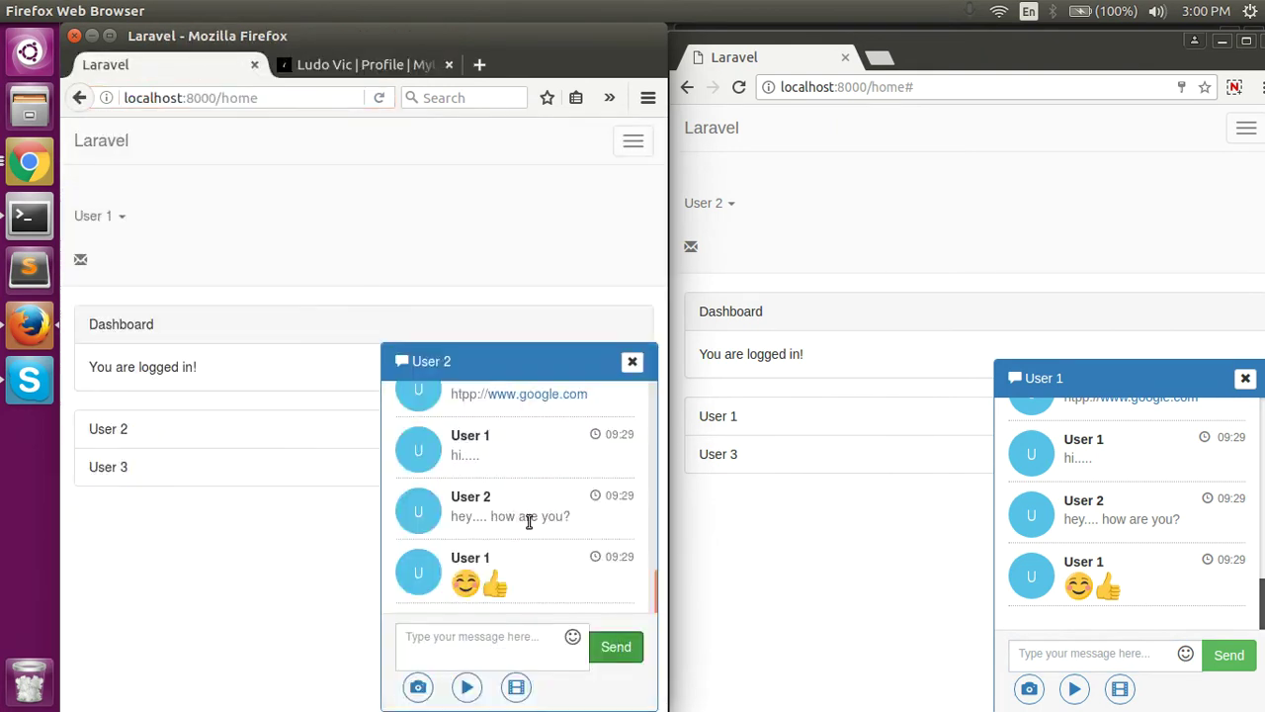
{"action": "left_click", "coordinate": [468, 645]}
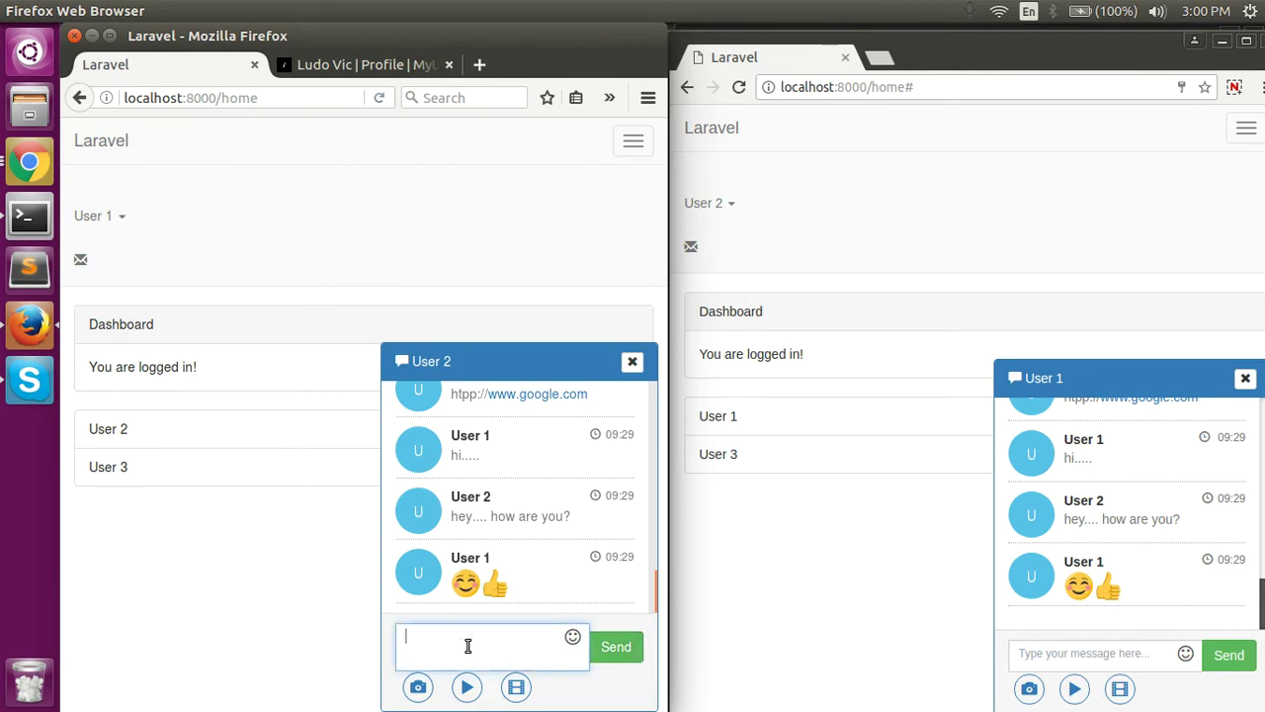
{"action": "type", "text": "https://en.my-univercity.com/user/profile/ludovic"}
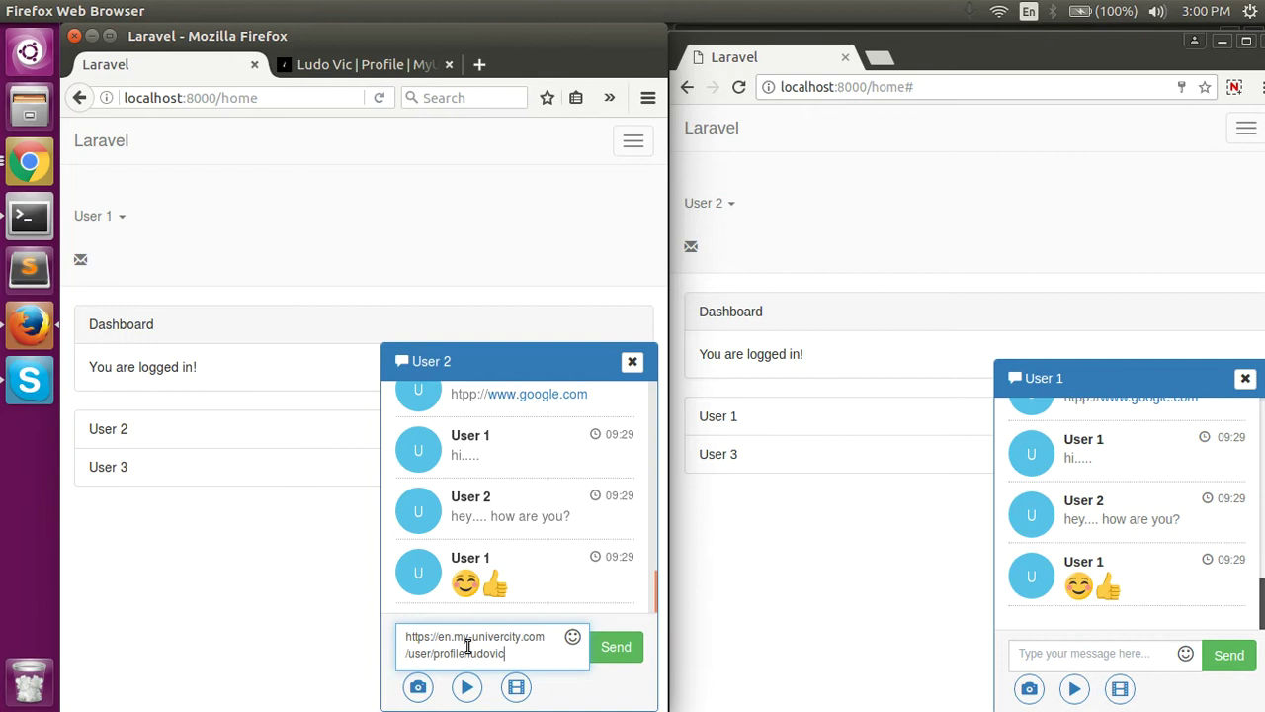
{"action": "key", "text": "Return"}
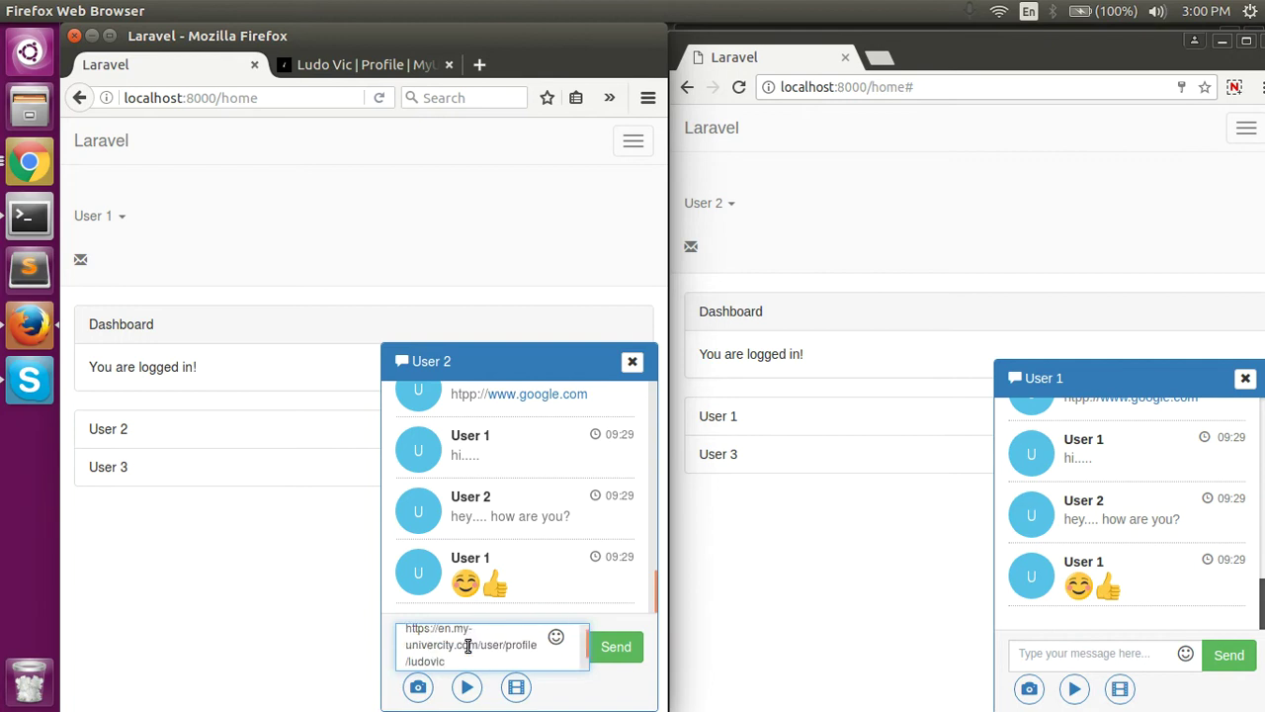
{"action": "left_click", "coordinate": [633, 648]}
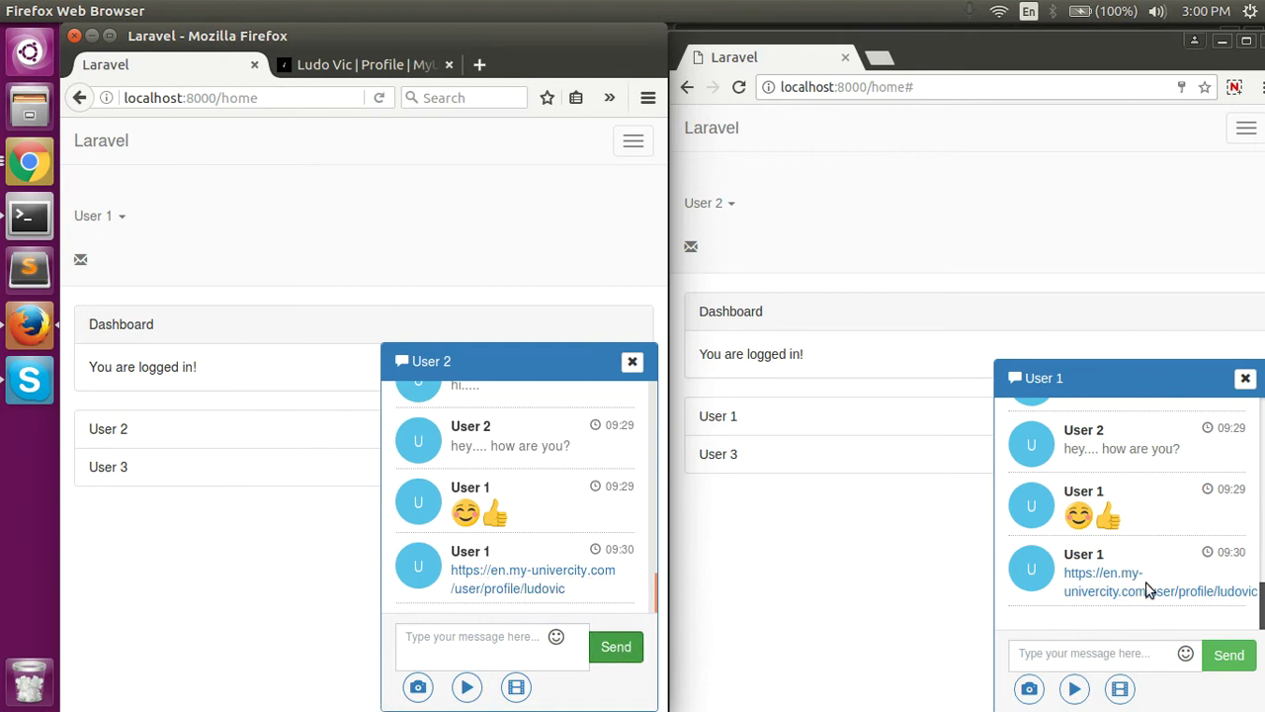
- Test the sent profile link by opening it from User 1's chat, and close the page it opens
{"action": "left_click", "coordinate": [551, 579]}
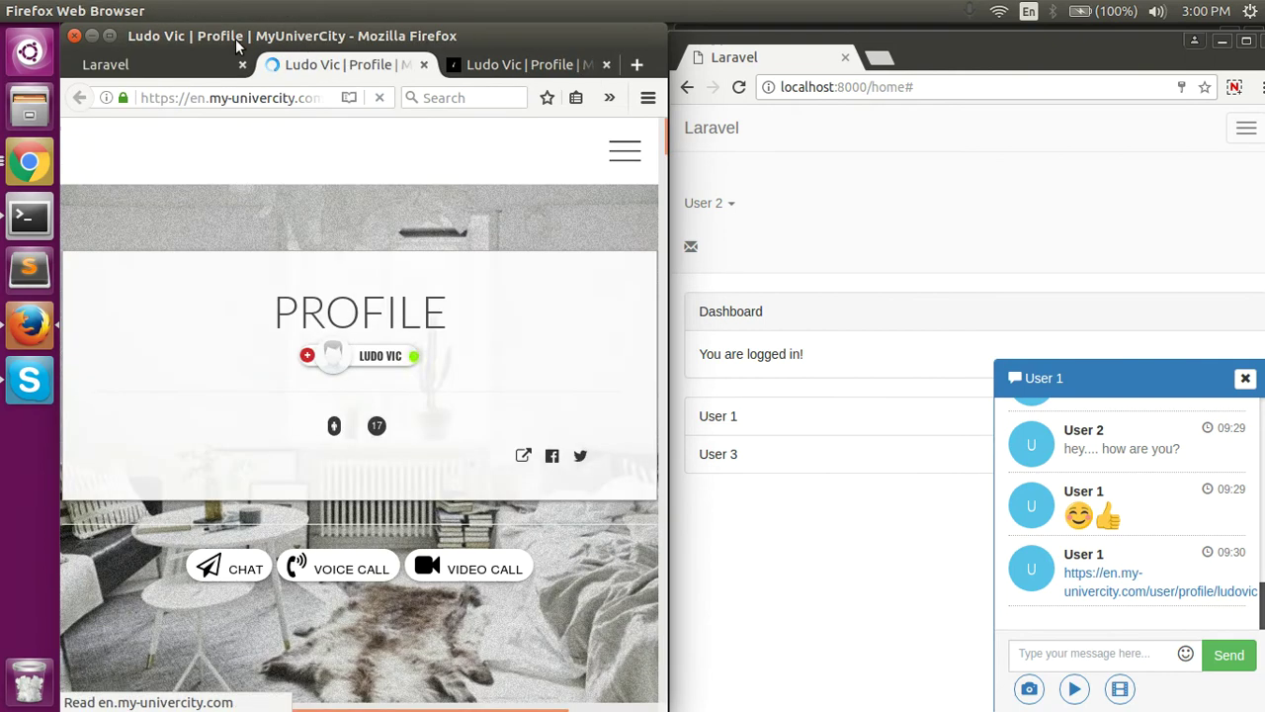
{"action": "left_click", "coordinate": [423, 64]}
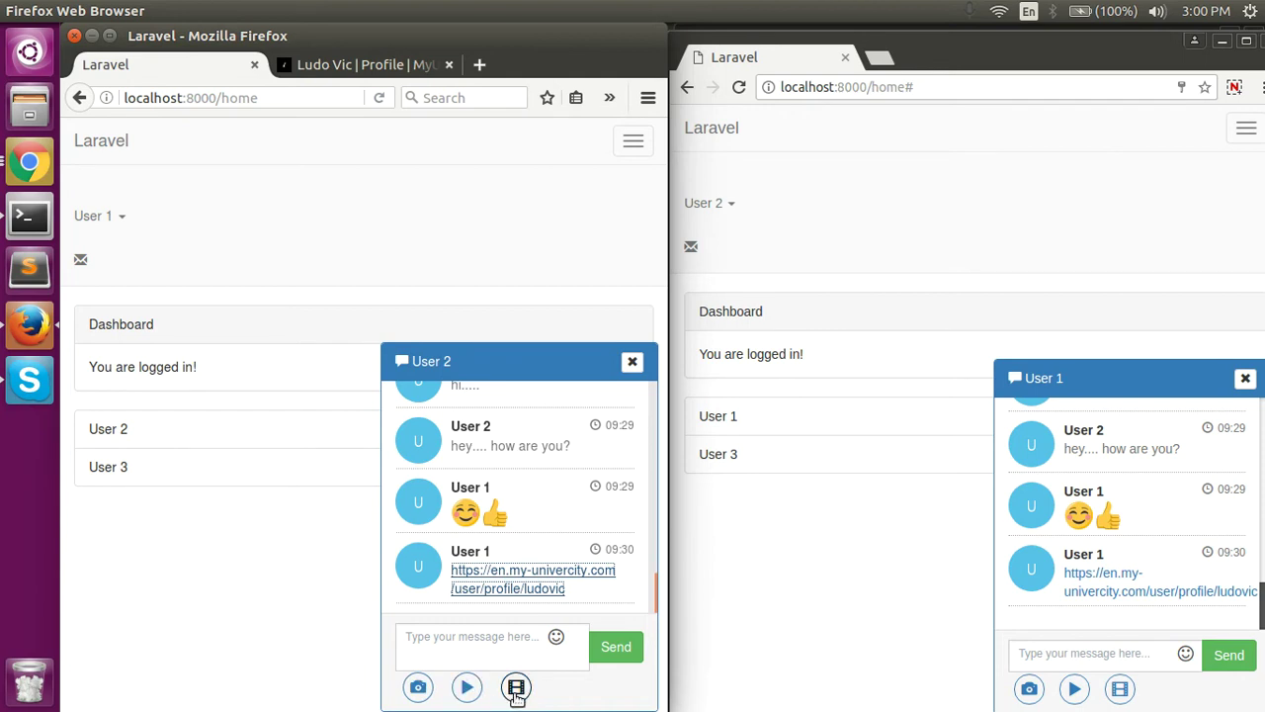
- Send User 2 the image index.jpeg from the Pictures folder through User 1's chat
{"action": "left_click", "coordinate": [418, 687]}
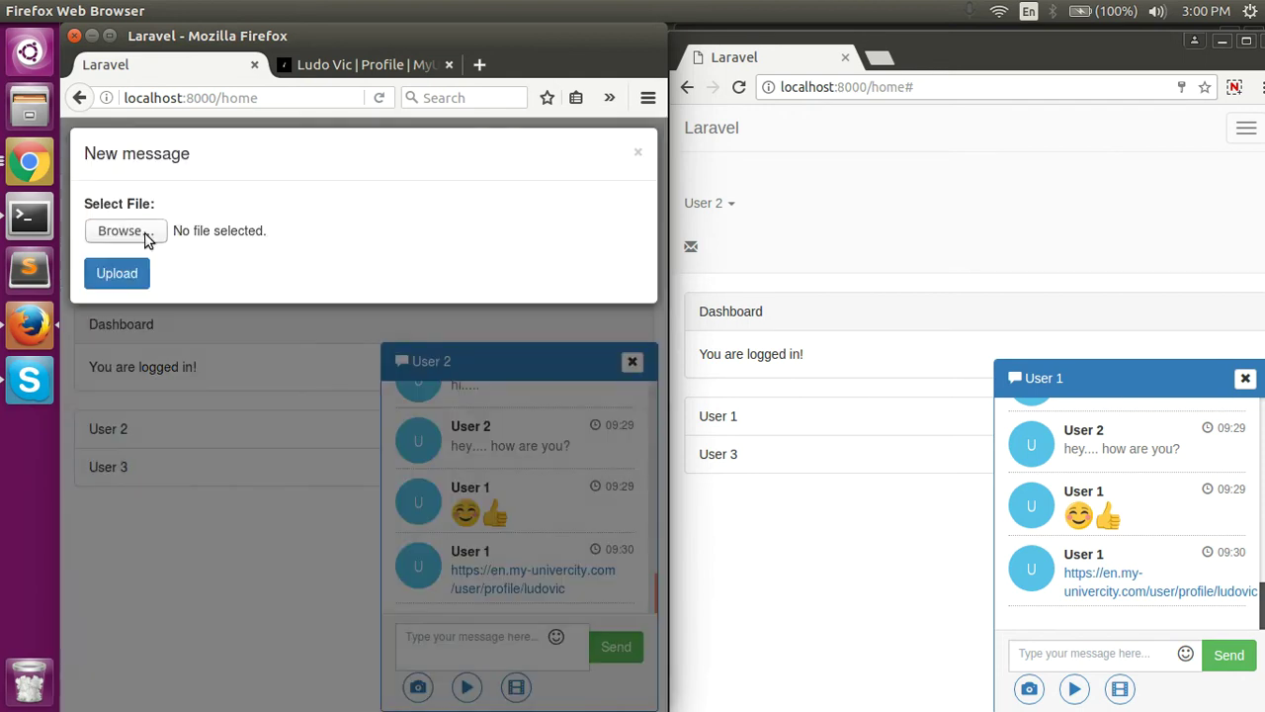
{"action": "left_click", "coordinate": [145, 235]}
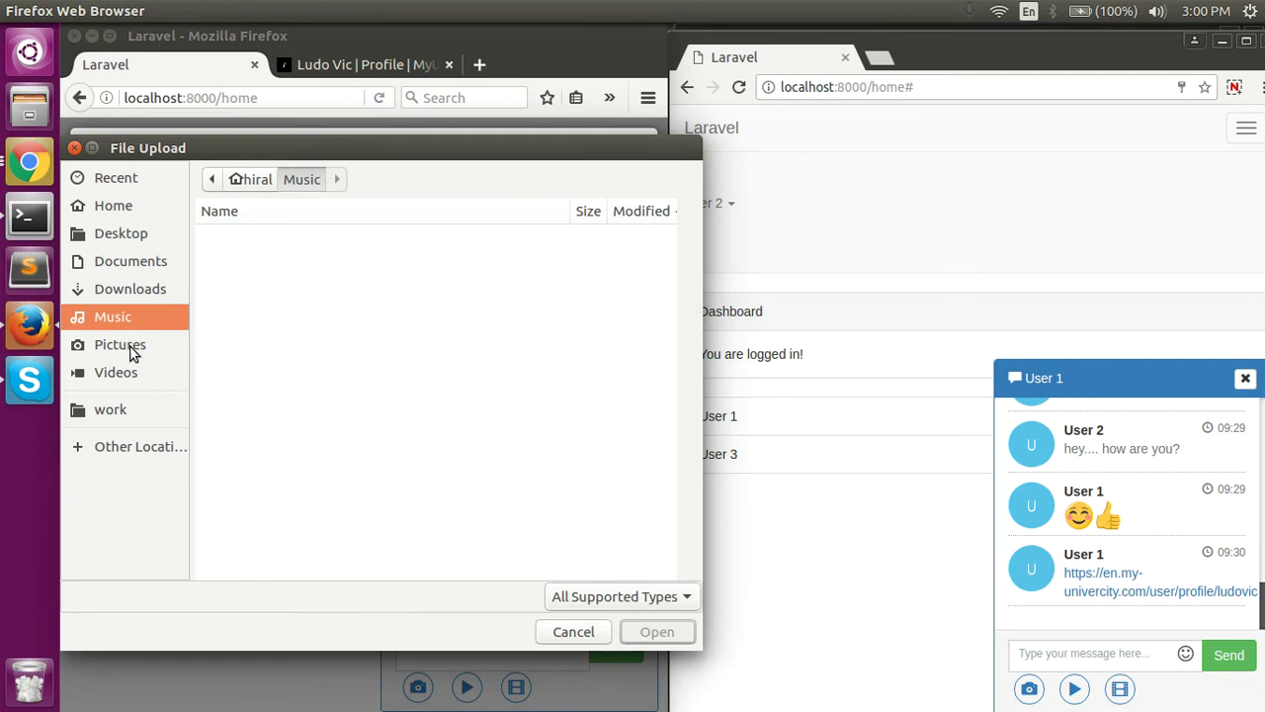
{"action": "left_click", "coordinate": [133, 352]}
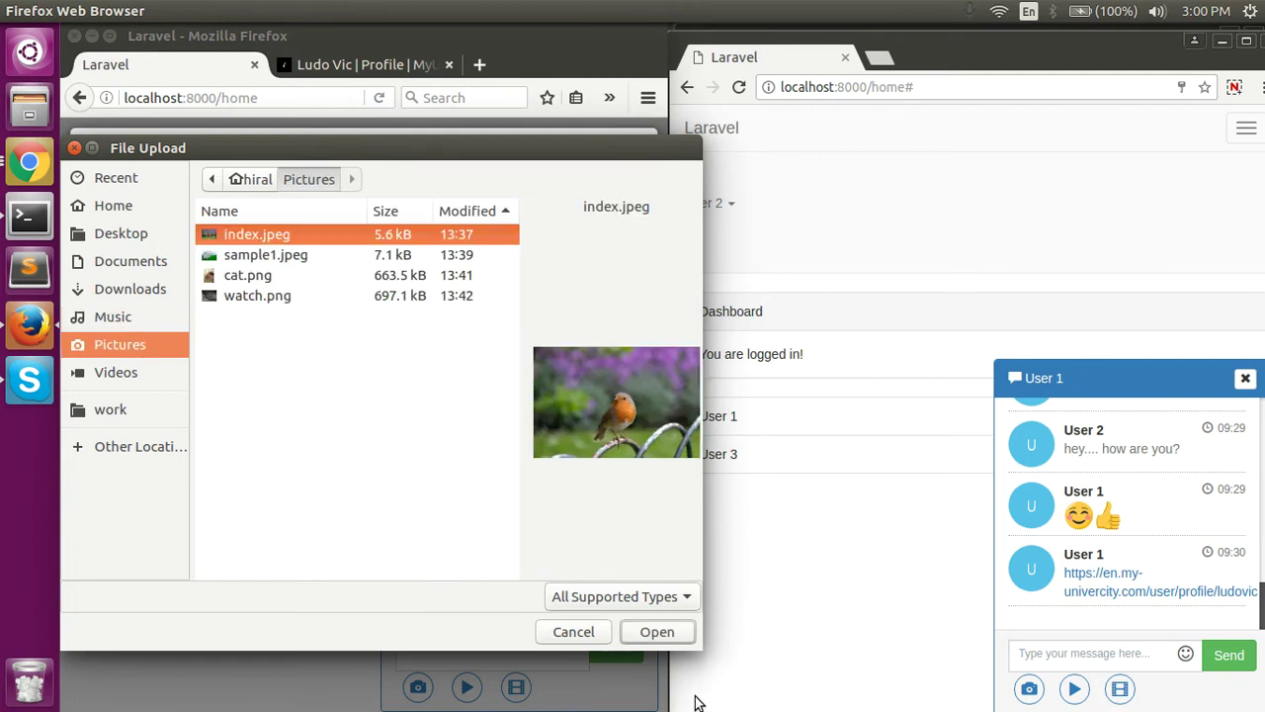
{"action": "left_click", "coordinate": [656, 632]}
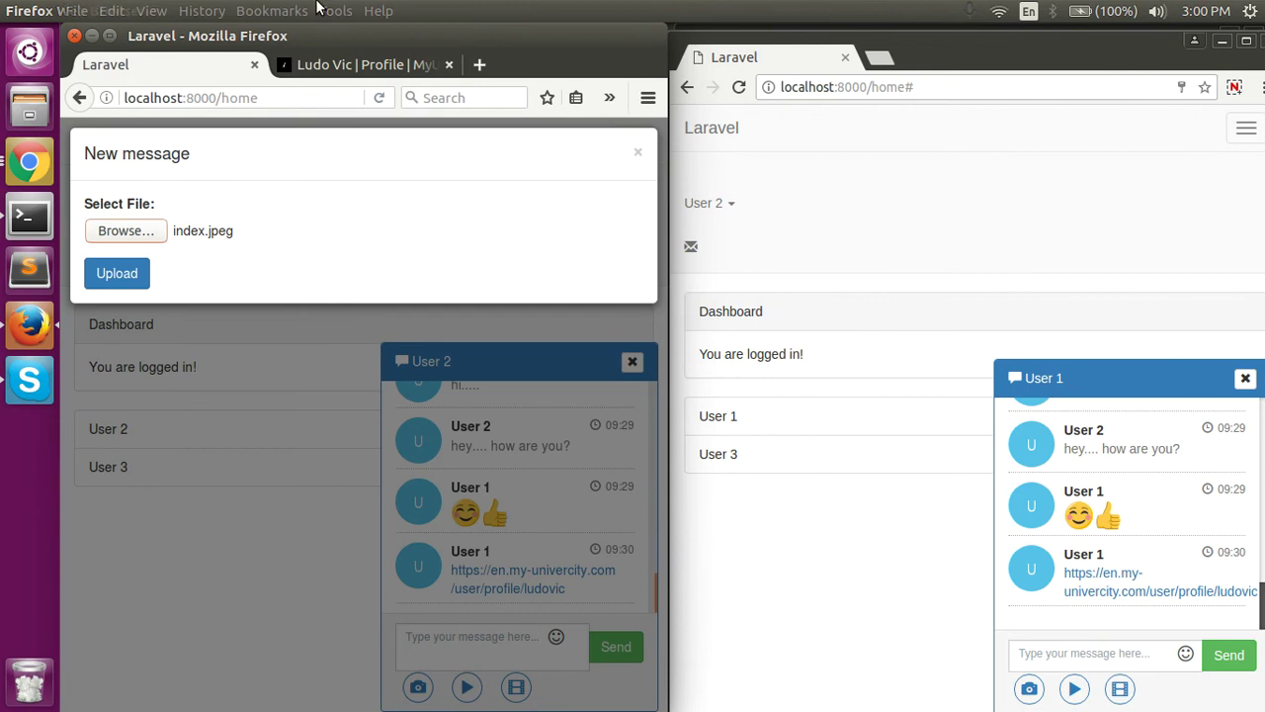
{"action": "left_click", "coordinate": [132, 280]}
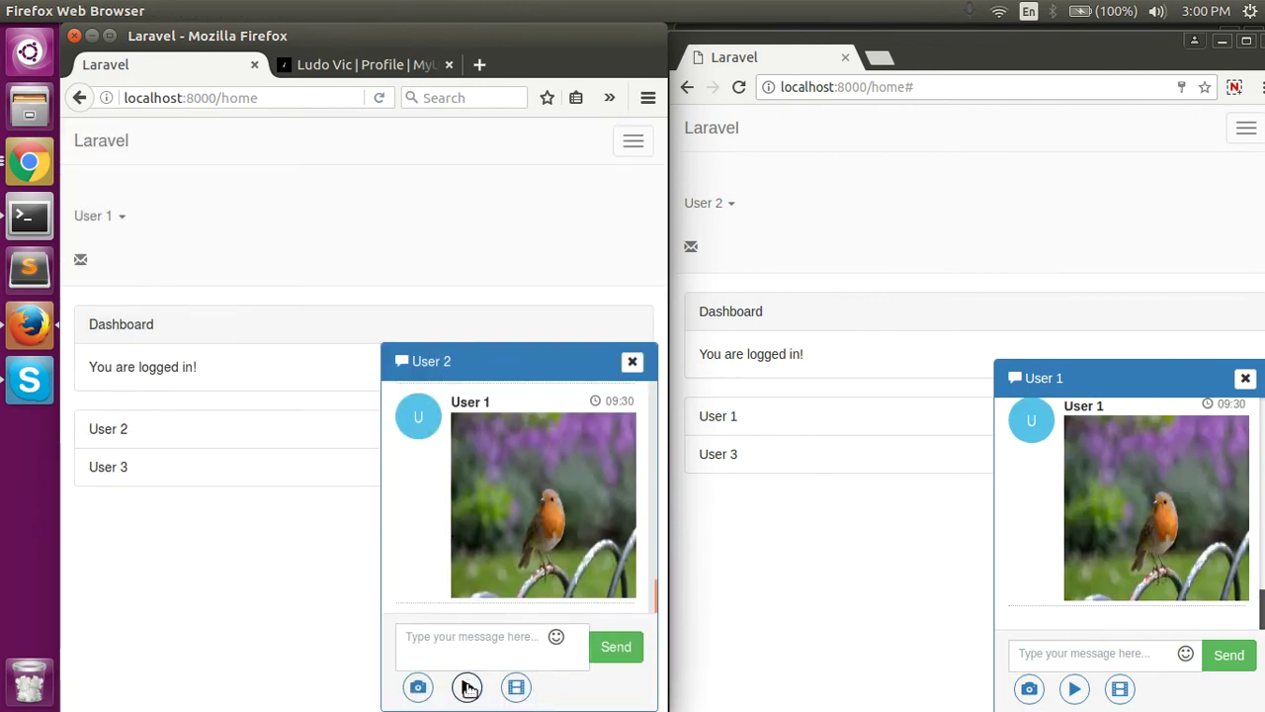
- Send User 2 the audio file sound1.mp3 from the Music folder through User 1's chat
{"action": "left_click", "coordinate": [466, 686]}
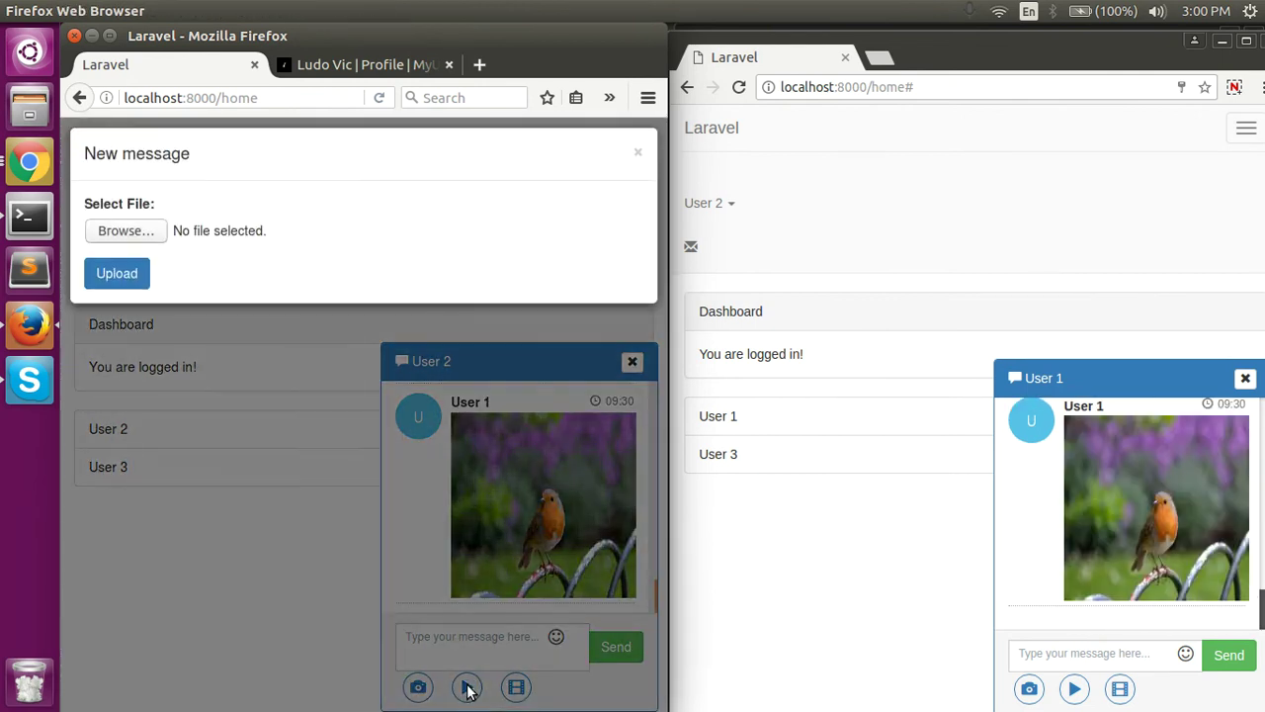
{"action": "left_click", "coordinate": [135, 230]}
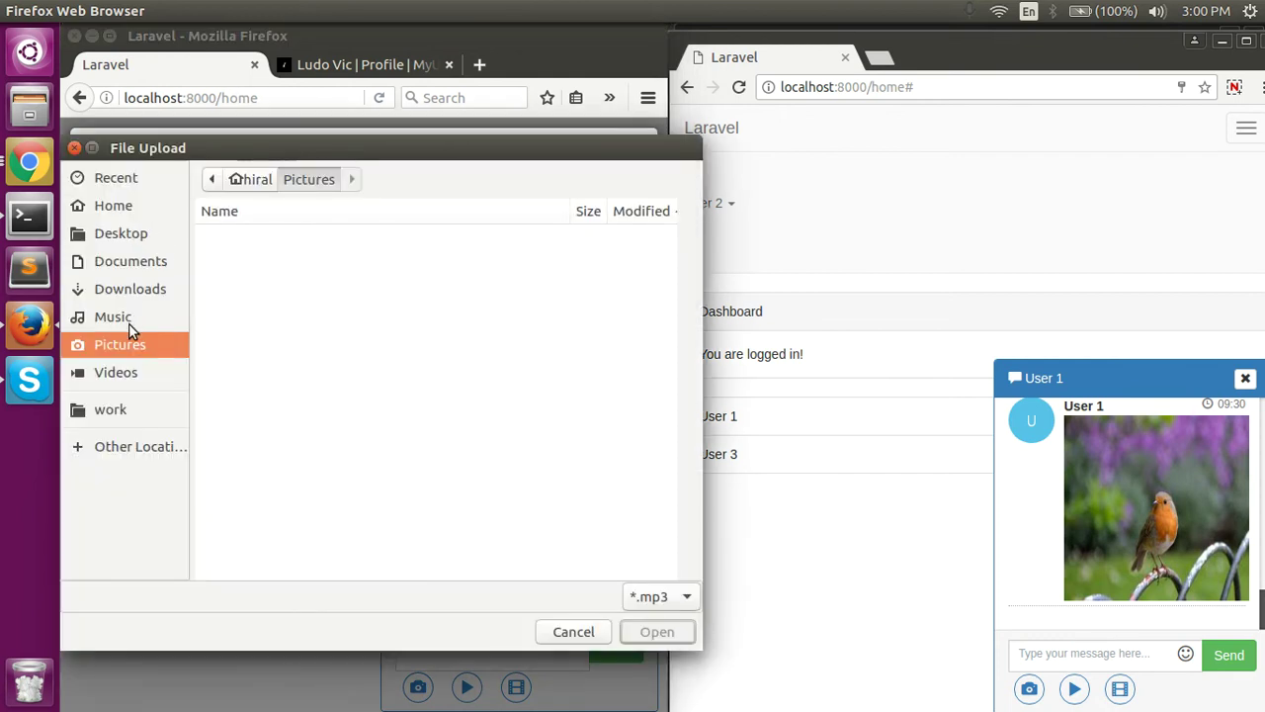
{"action": "left_click", "coordinate": [126, 318]}
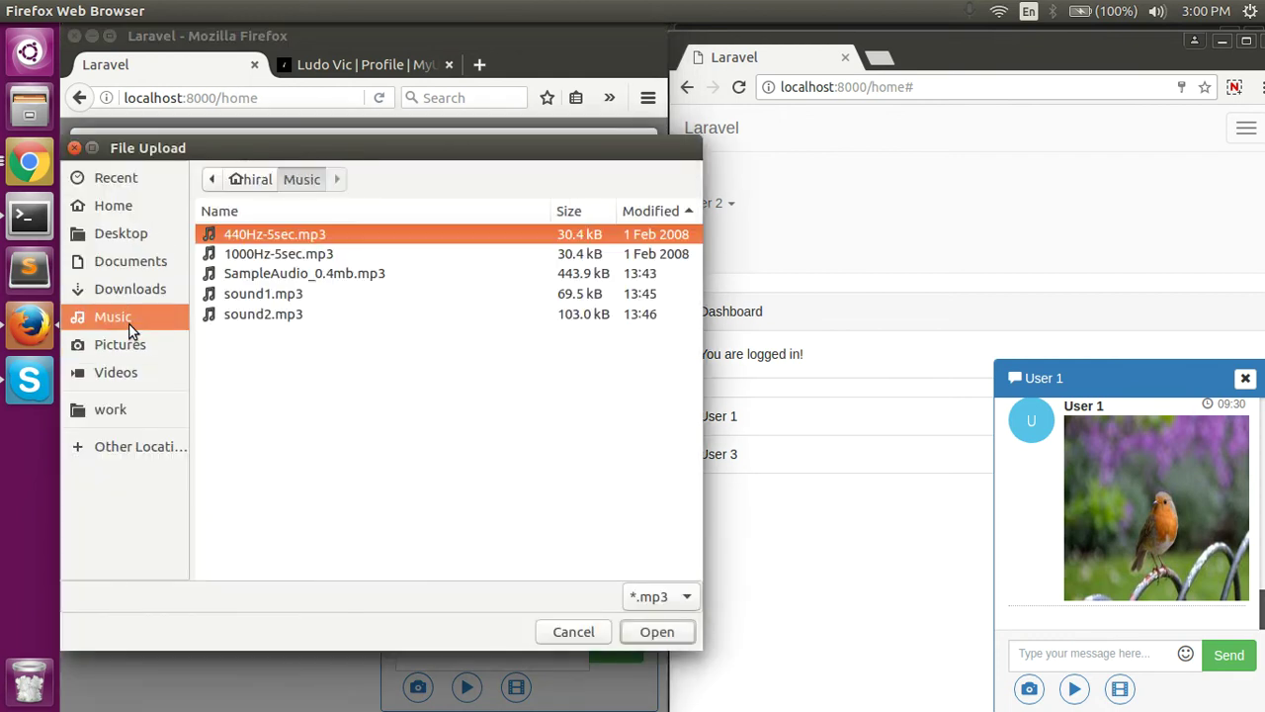
{"action": "left_click", "coordinate": [263, 296]}
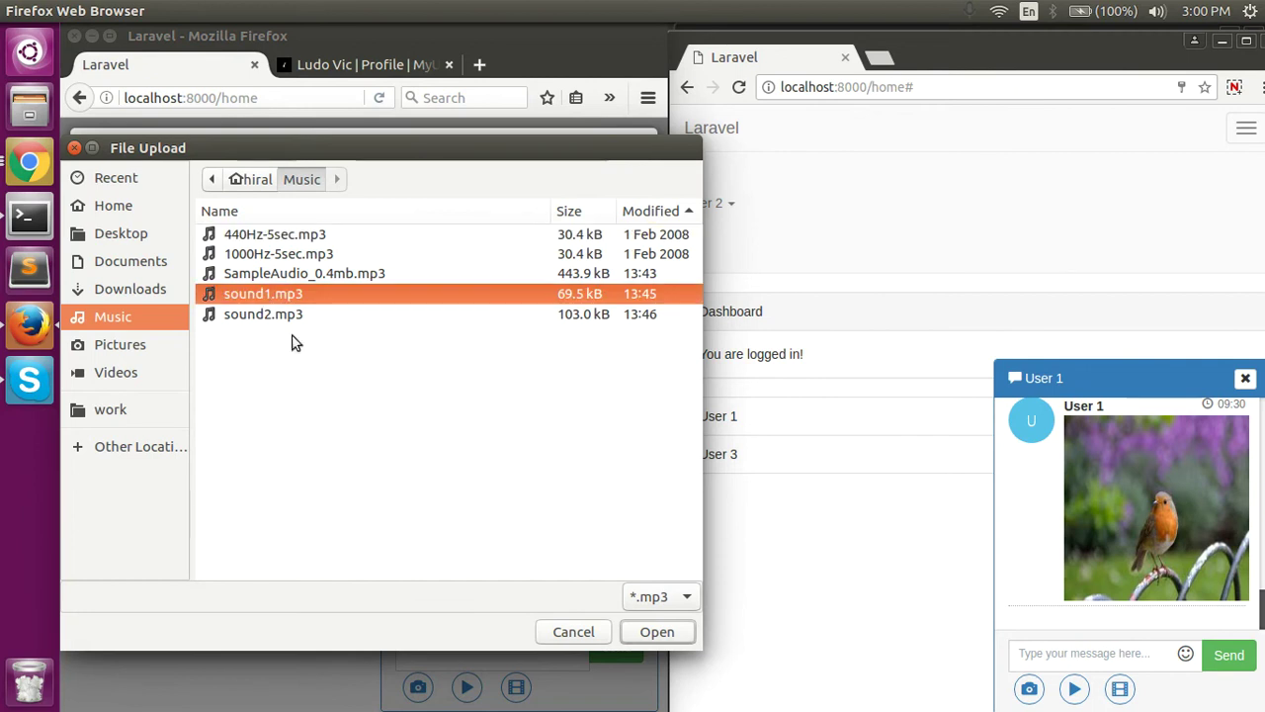
{"action": "left_click", "coordinate": [668, 636]}
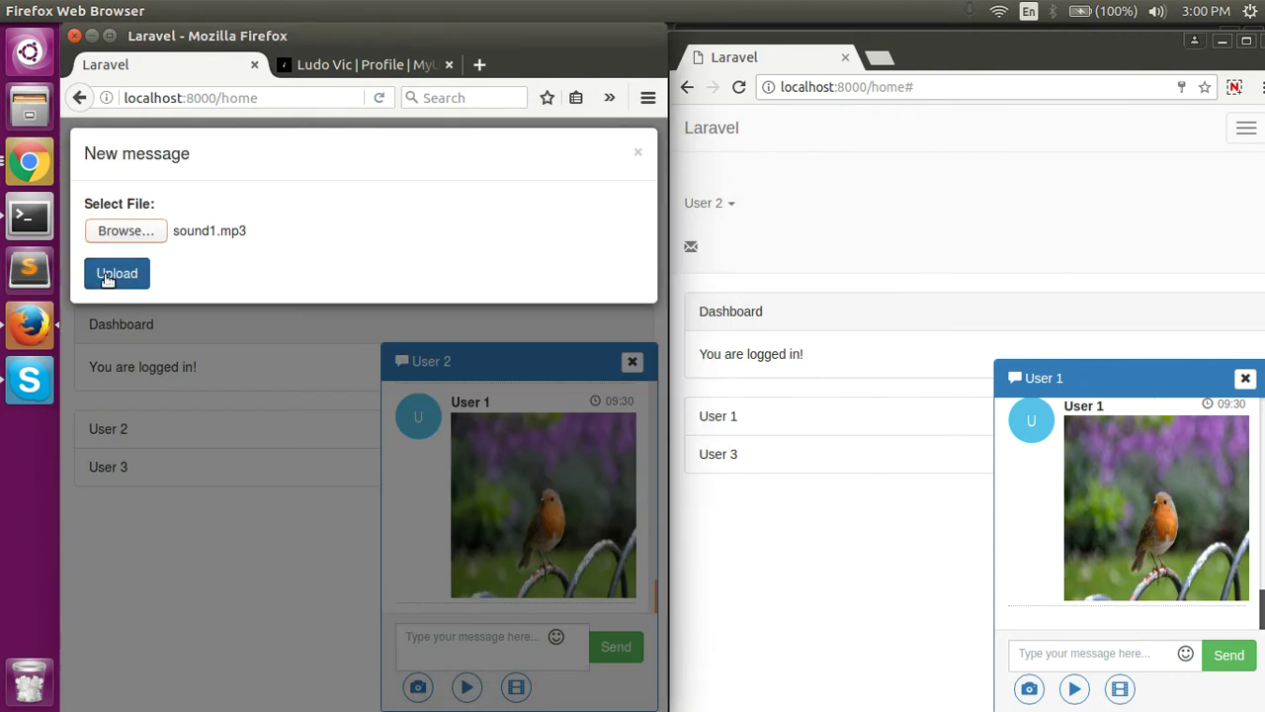
{"action": "left_click", "coordinate": [109, 277]}
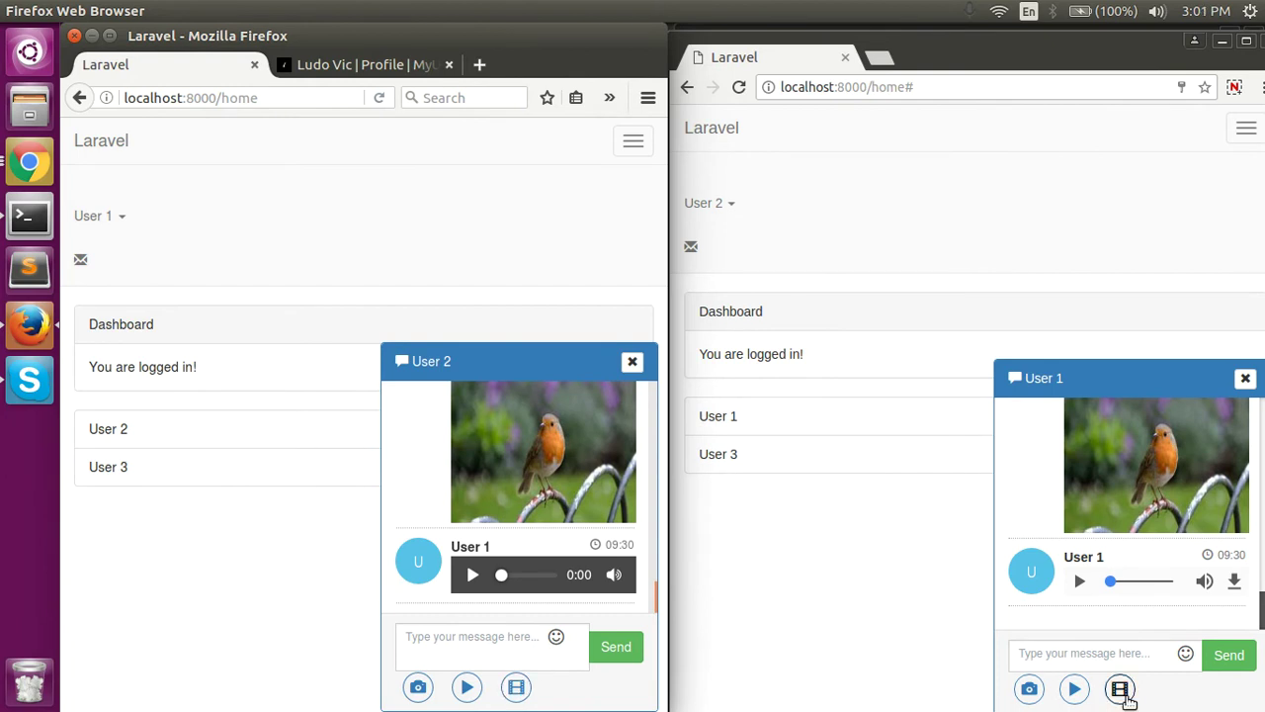
- Send User 1 the video file sample.mp4 from the Videos folder through User 2's chat
{"action": "left_click", "coordinate": [1121, 692]}
{"action": "left_click", "coordinate": [751, 216]}
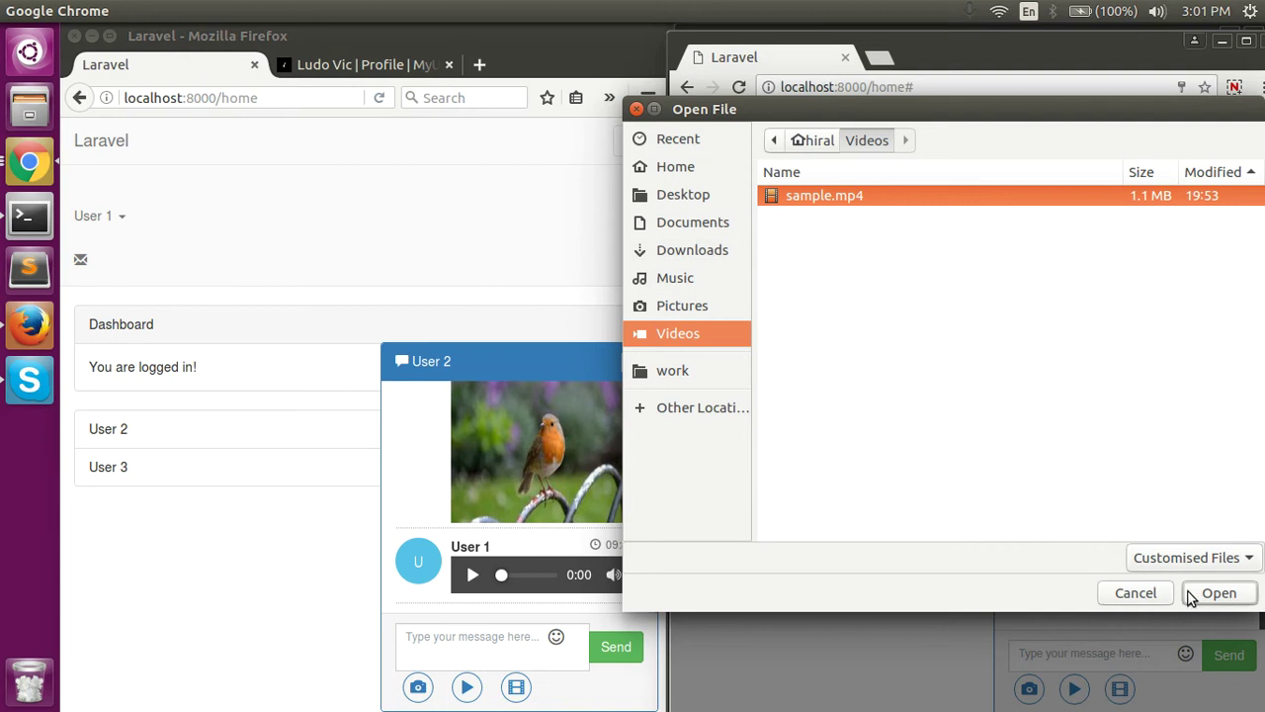
{"action": "left_click", "coordinate": [1217, 592]}
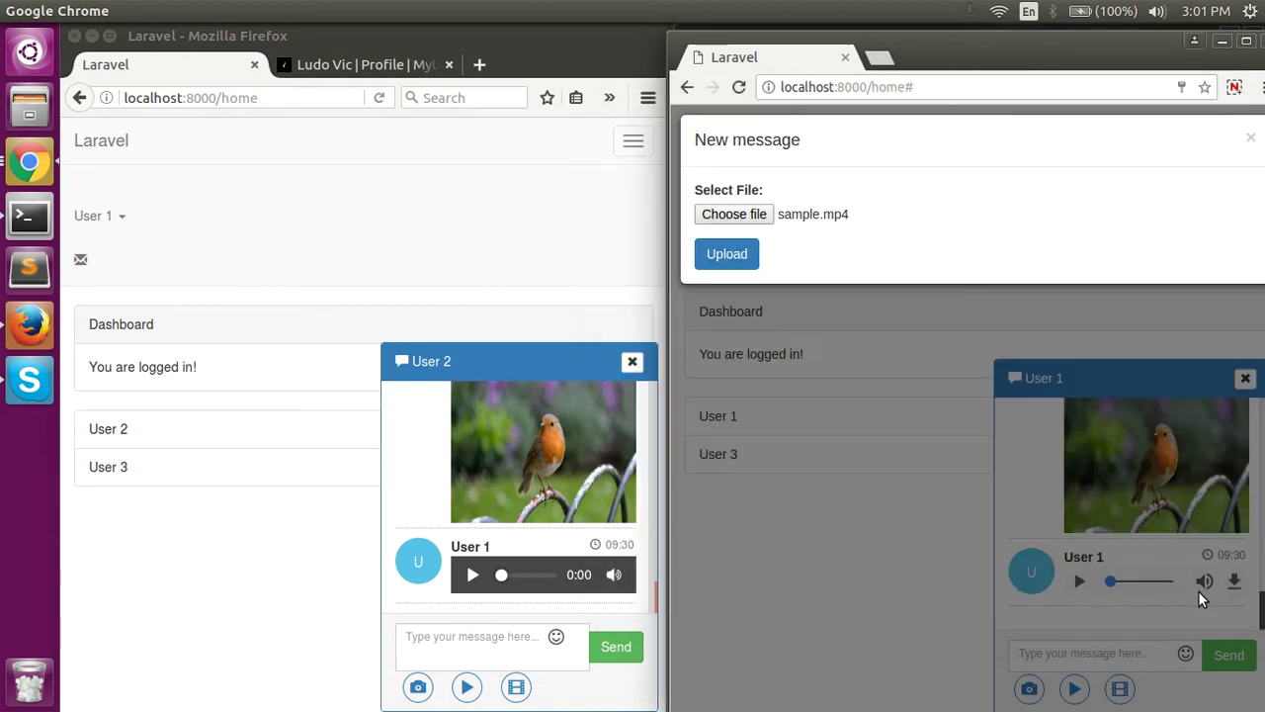
{"action": "left_click", "coordinate": [726, 254]}
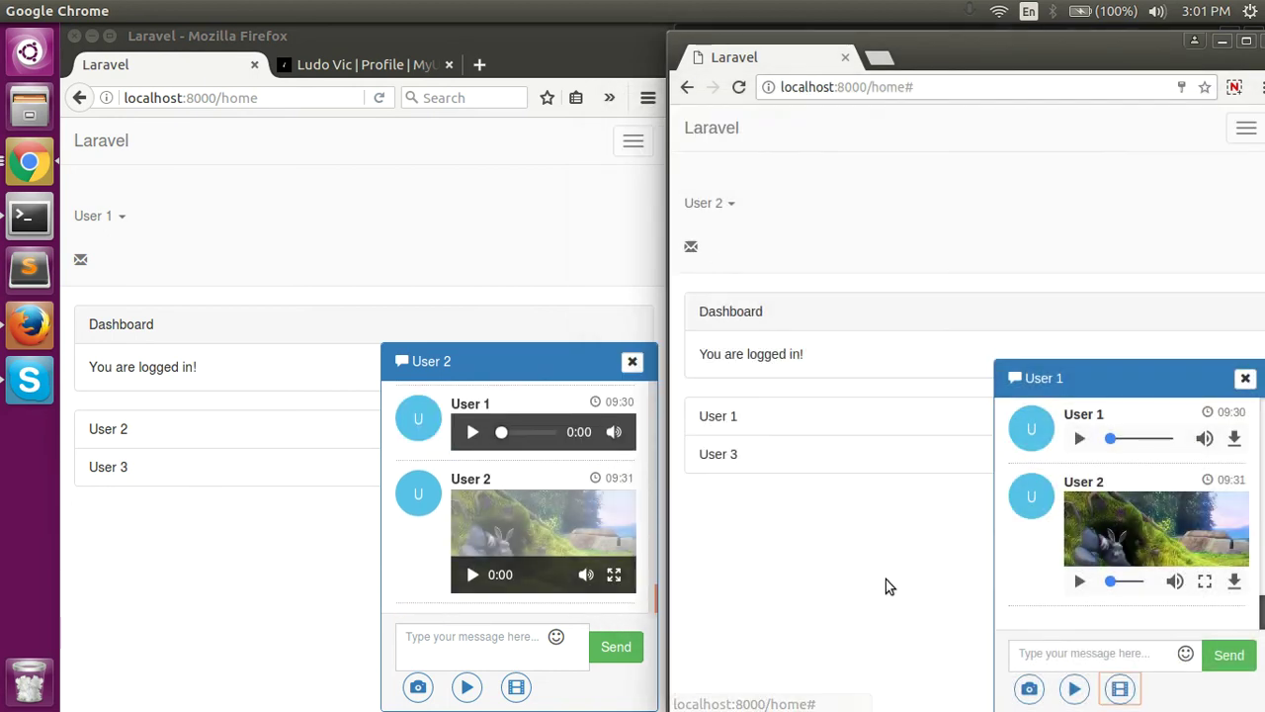
- Play the sent video in User 2's chat and download the audio message received from User 1, dismissing the download notice
{"action": "left_click", "coordinate": [1051, 618]}
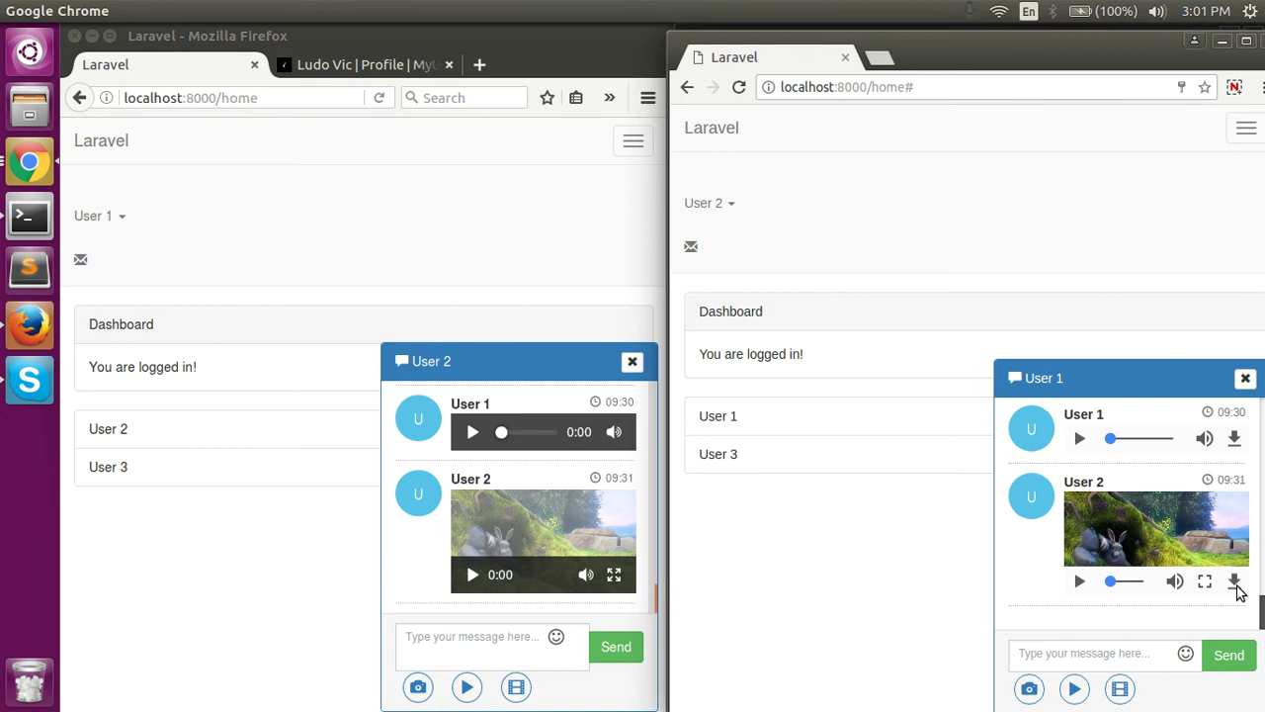
{"action": "left_click", "coordinate": [1080, 583]}
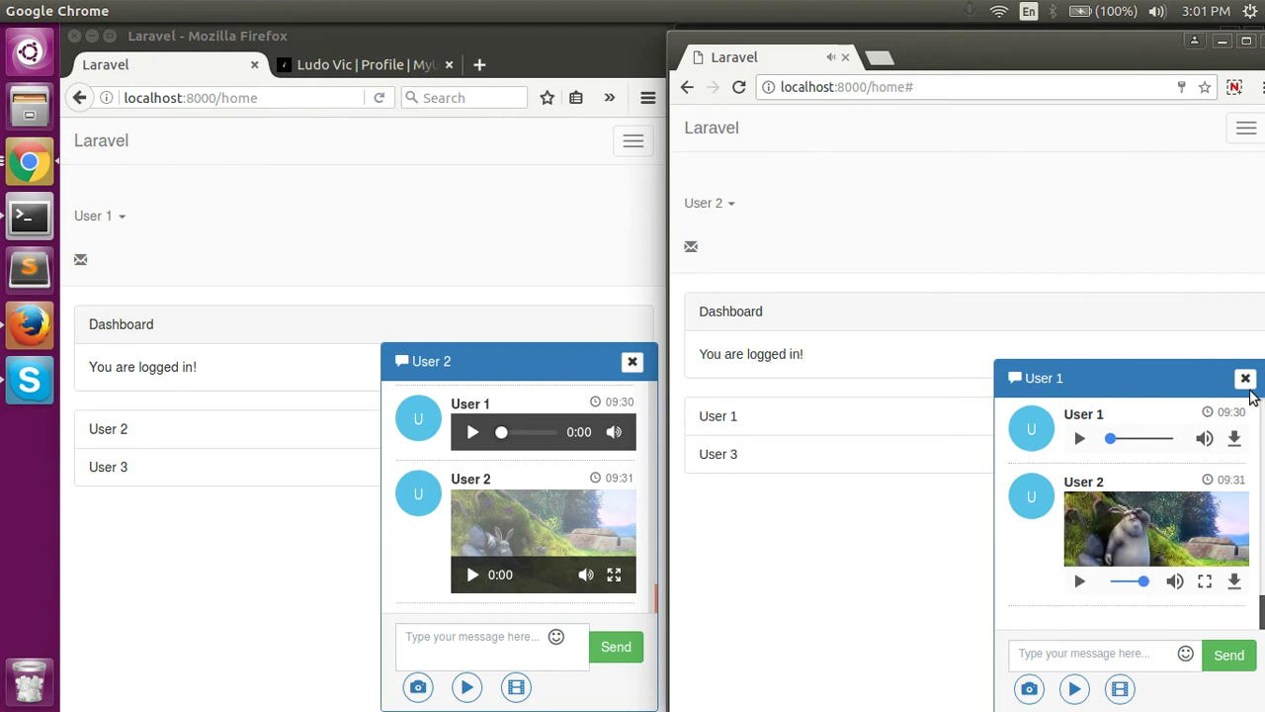
{"action": "left_click", "coordinate": [1230, 443]}
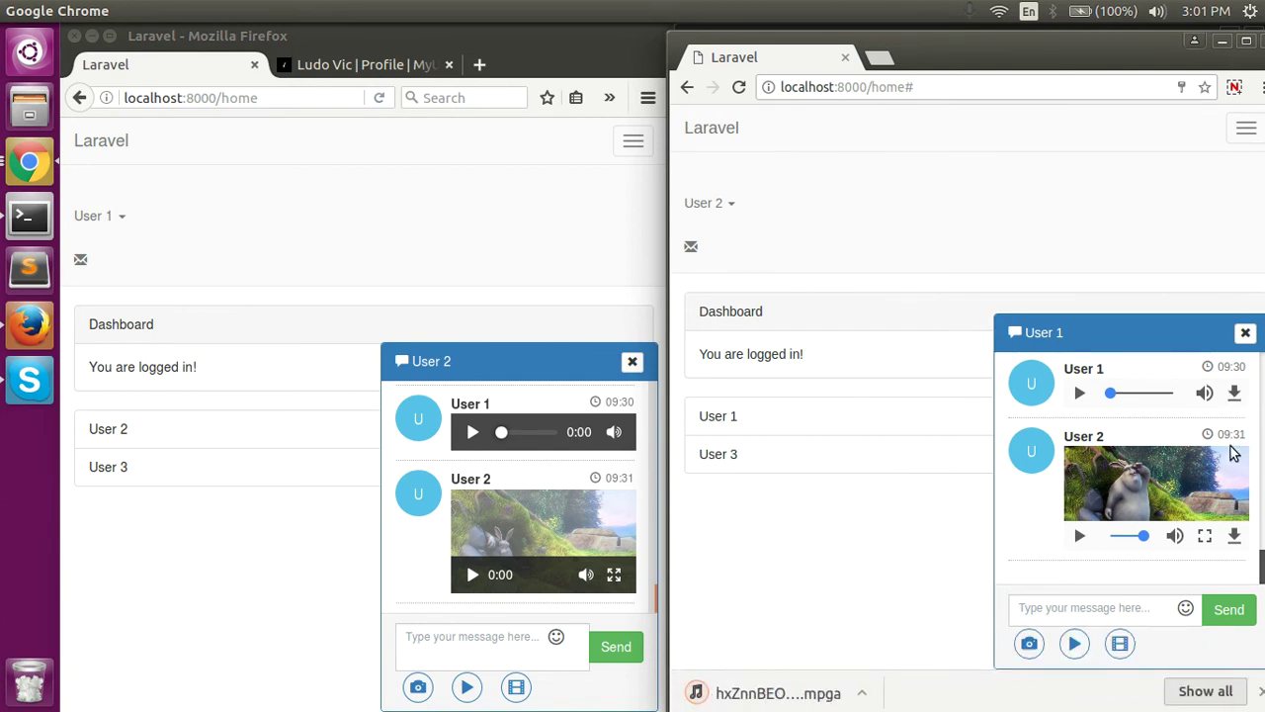
{"action": "left_click", "coordinate": [1260, 692]}
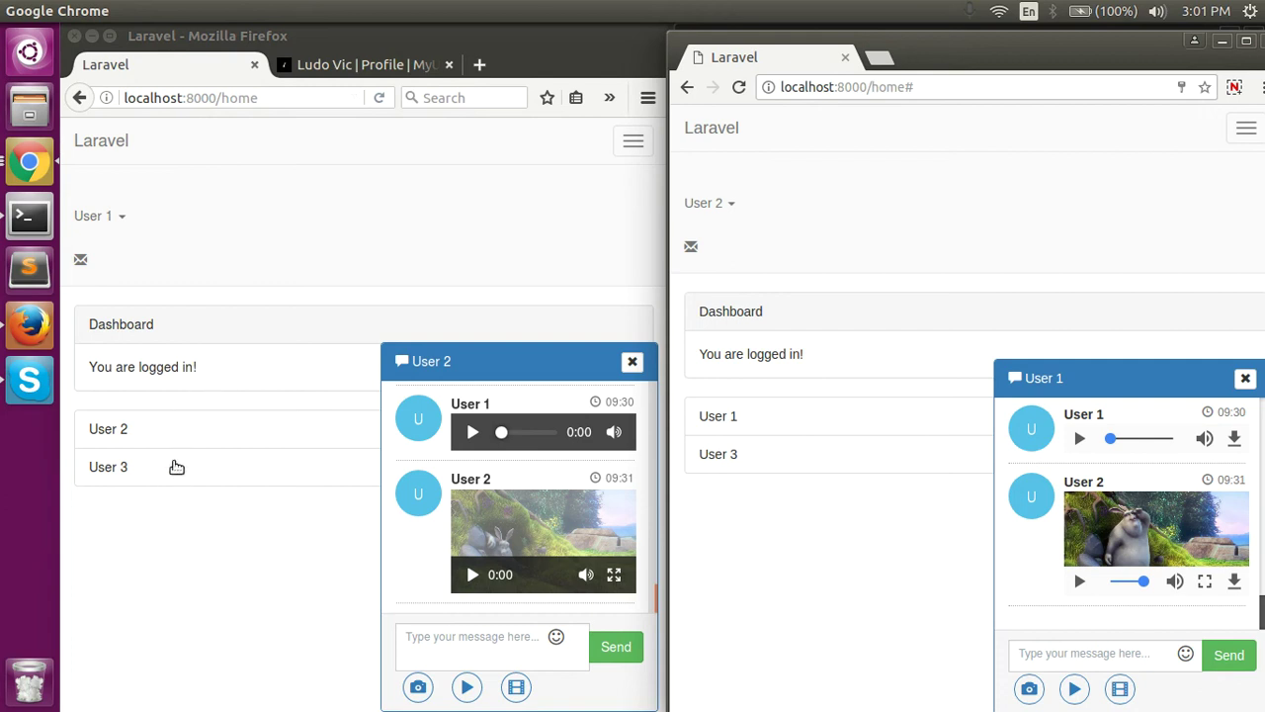
- Open a chat with User 3 from User 1's dashboard and send the message "hi ....."
{"action": "left_click", "coordinate": [175, 471]}
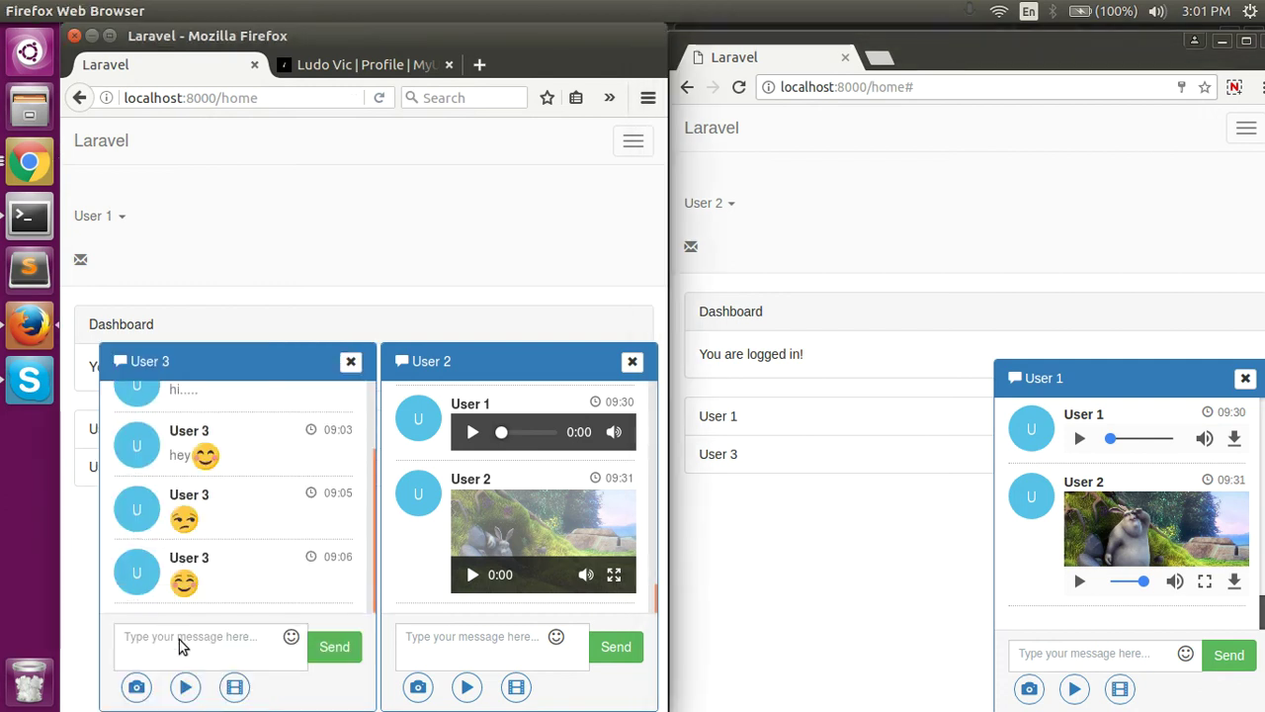
{"action": "left_click", "coordinate": [188, 645]}
{"action": "type", "text": "hi"}
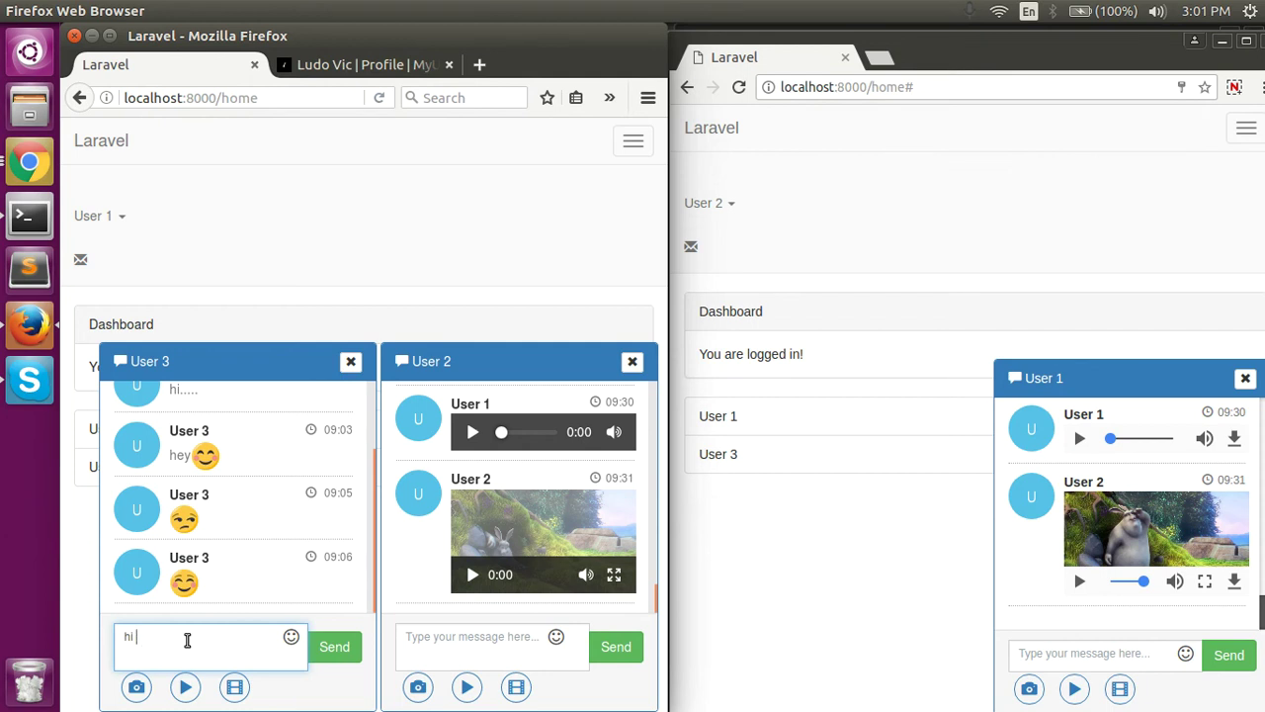
{"action": "type", "text": " ....."}
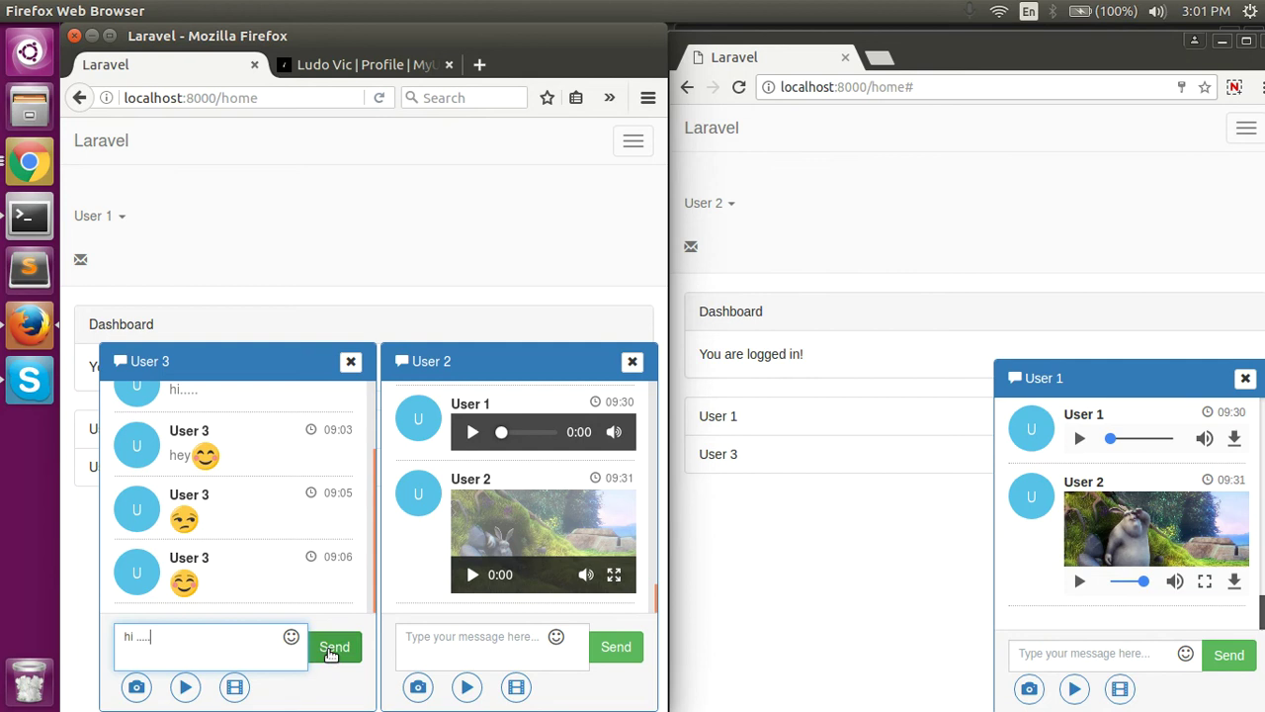
{"action": "left_click", "coordinate": [334, 649]}
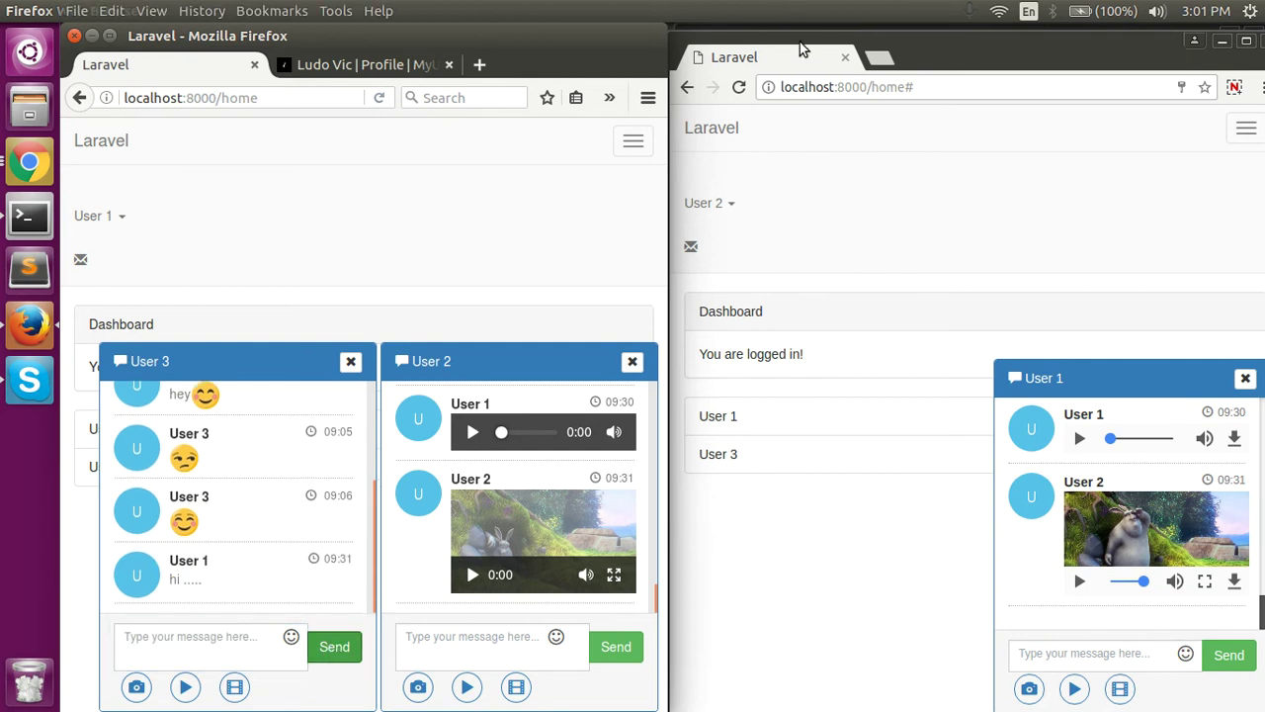
- Switch to User 3's browser window and open User 1's chat from the new-message notification
{"action": "left_click", "coordinate": [1220, 45]}
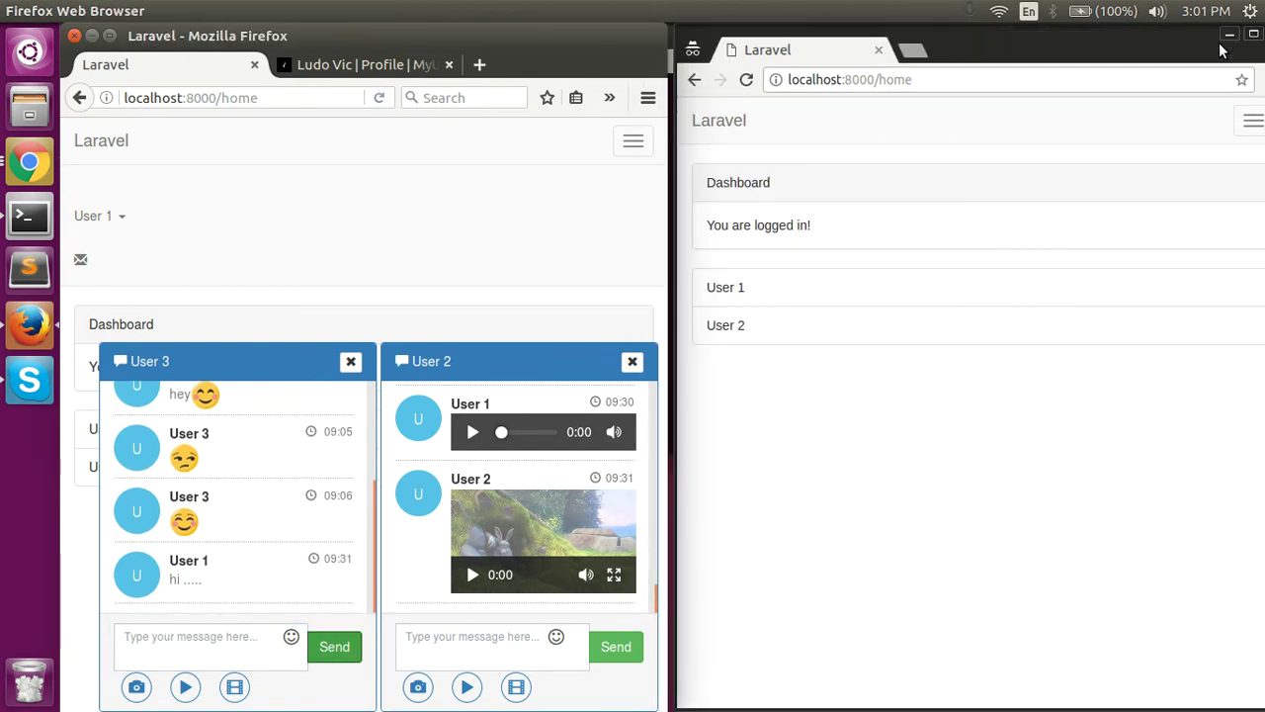
{"action": "left_click", "coordinate": [1251, 126]}
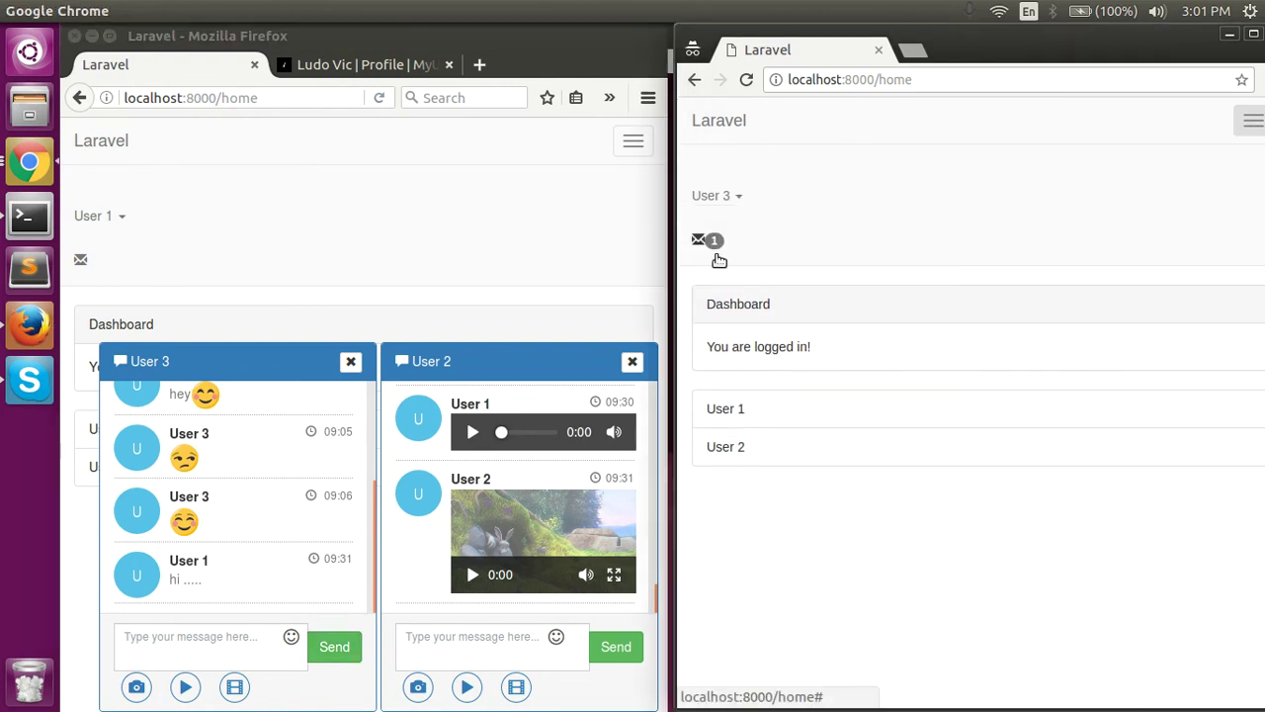
{"action": "left_click", "coordinate": [719, 259]}
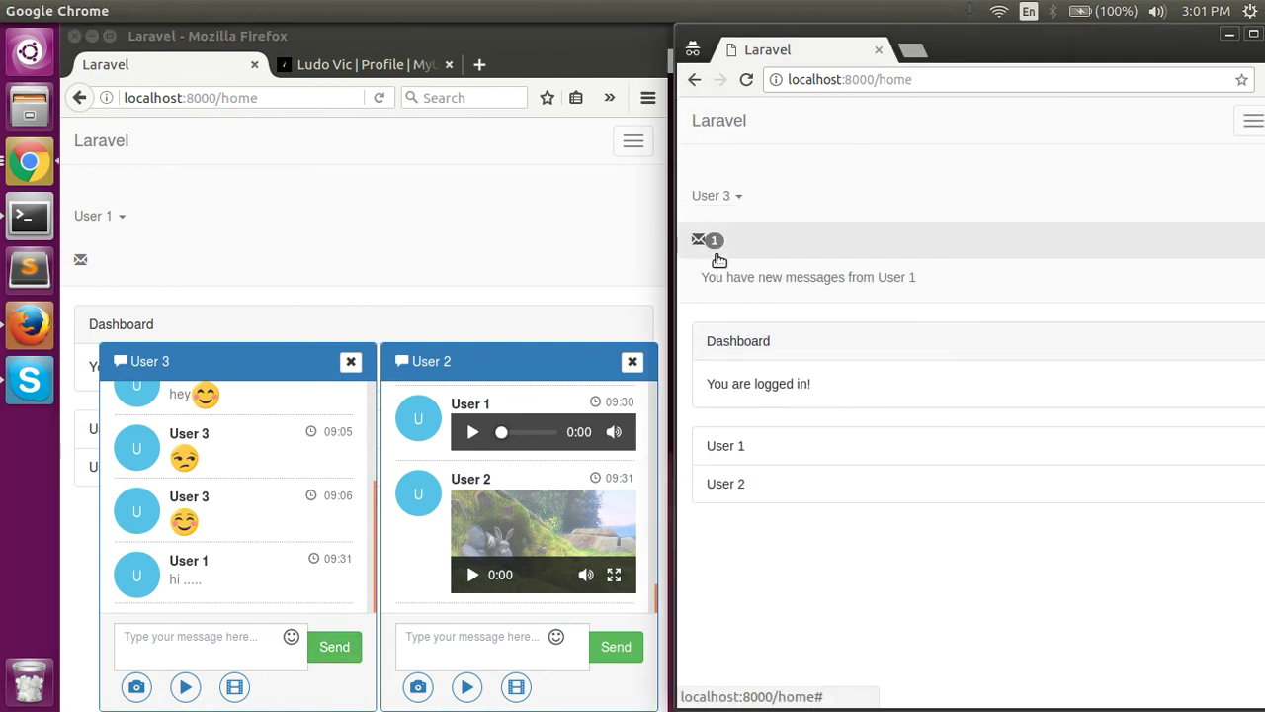
{"action": "left_click", "coordinate": [753, 286]}
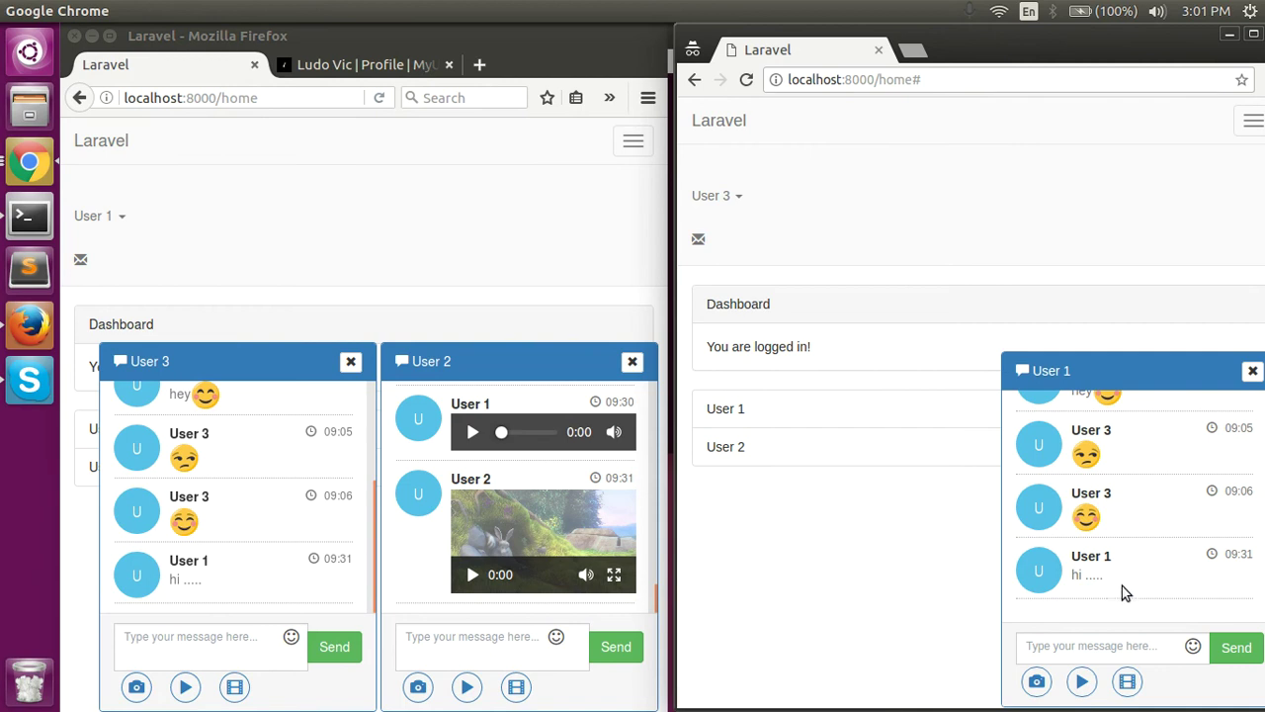